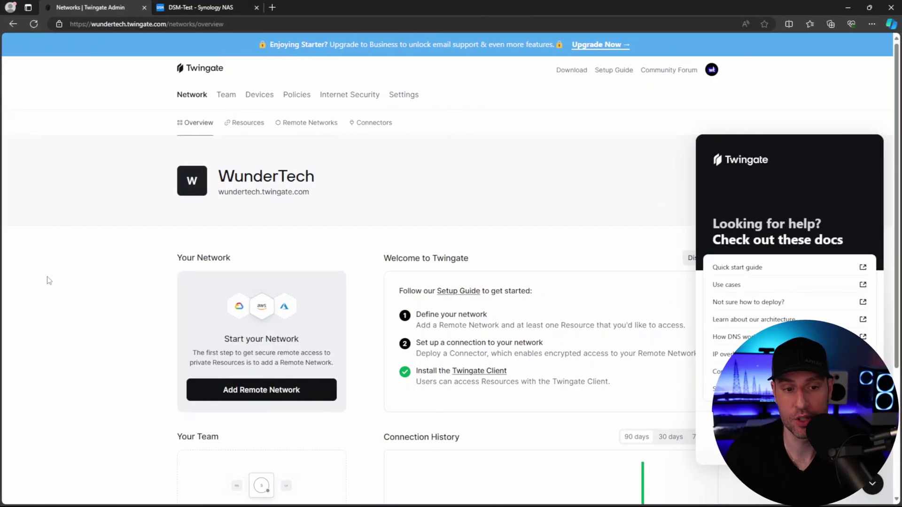
Close the help docs panel and show the empty Connectors list under Network.
click(74, 279)
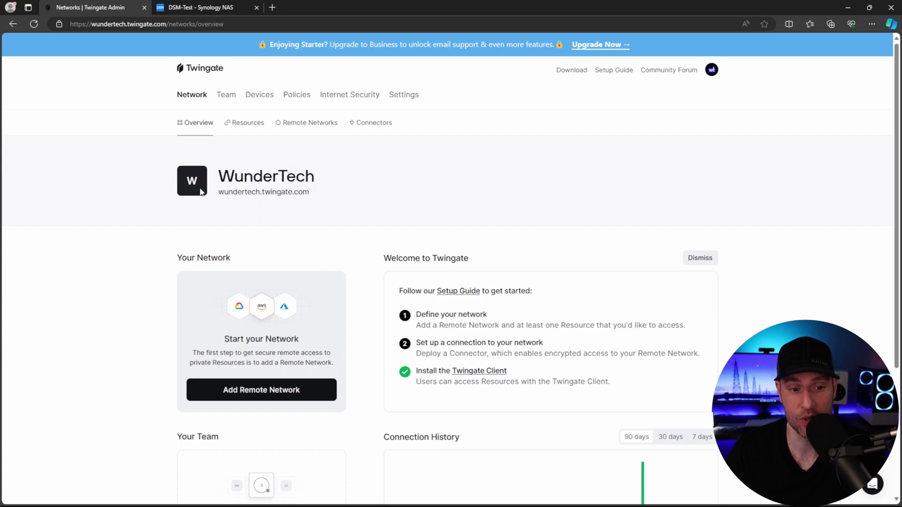
drag(222, 176, 296, 177)
click(417, 172)
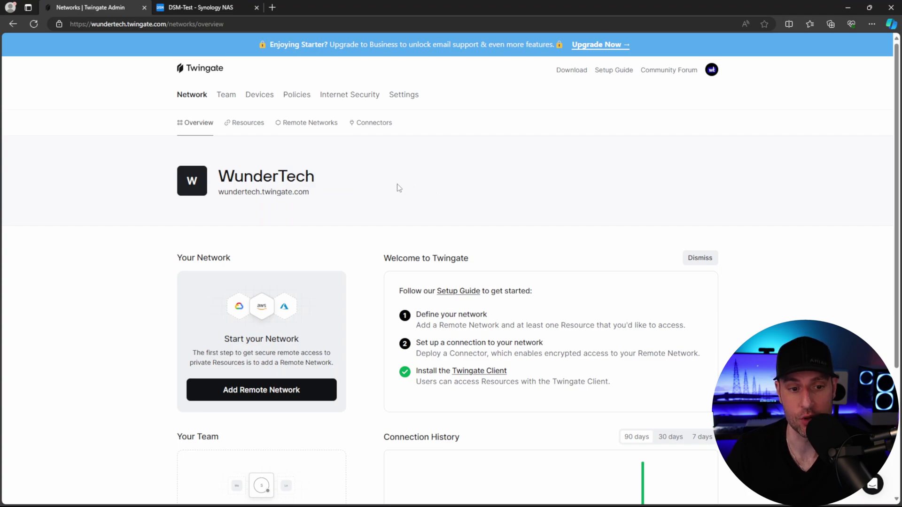
click(379, 131)
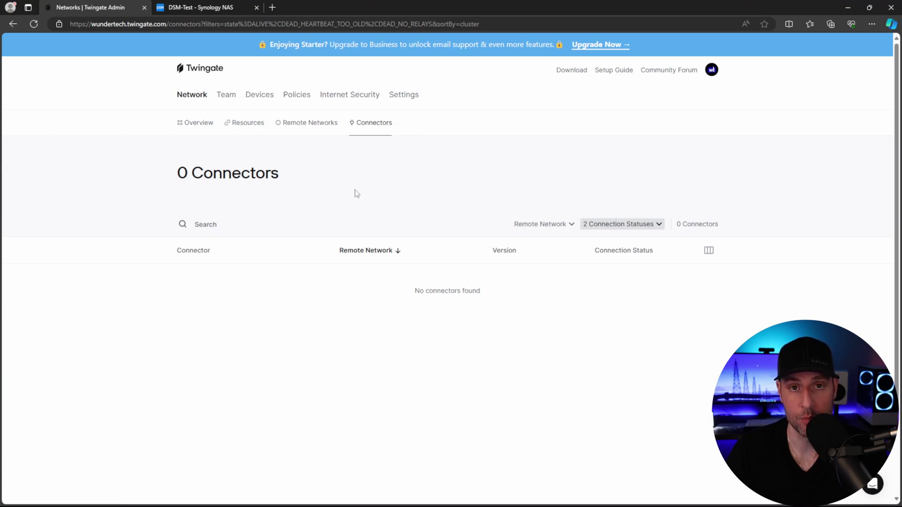
Create a remote network named 'Home' with the On Premise location.
click(311, 123)
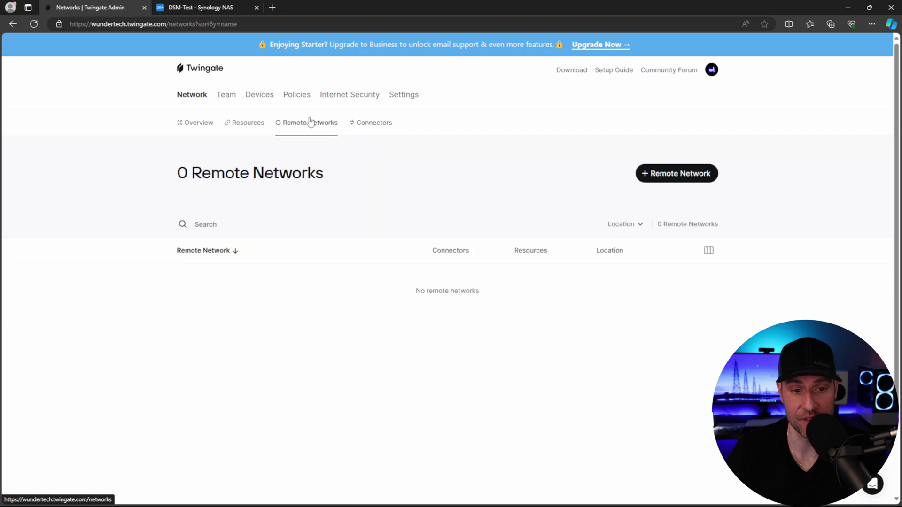
click(689, 177)
click(399, 255)
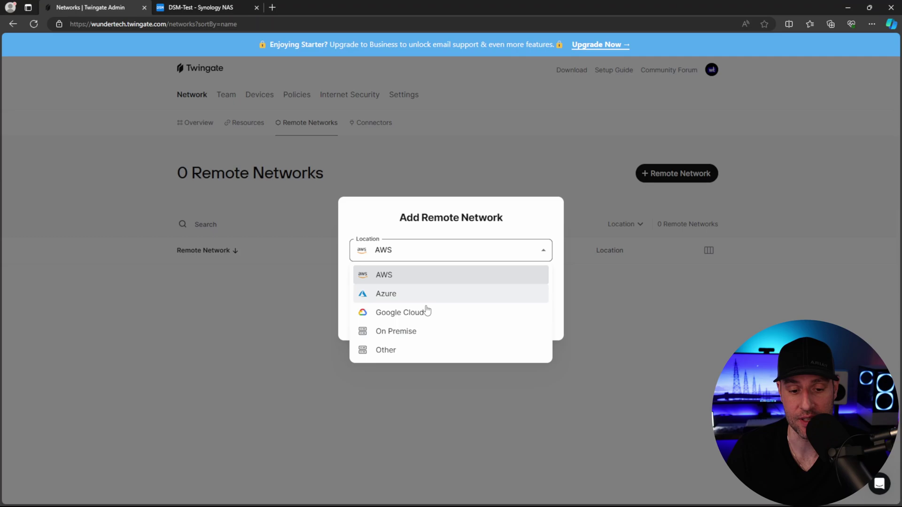
click(402, 337)
click(402, 289)
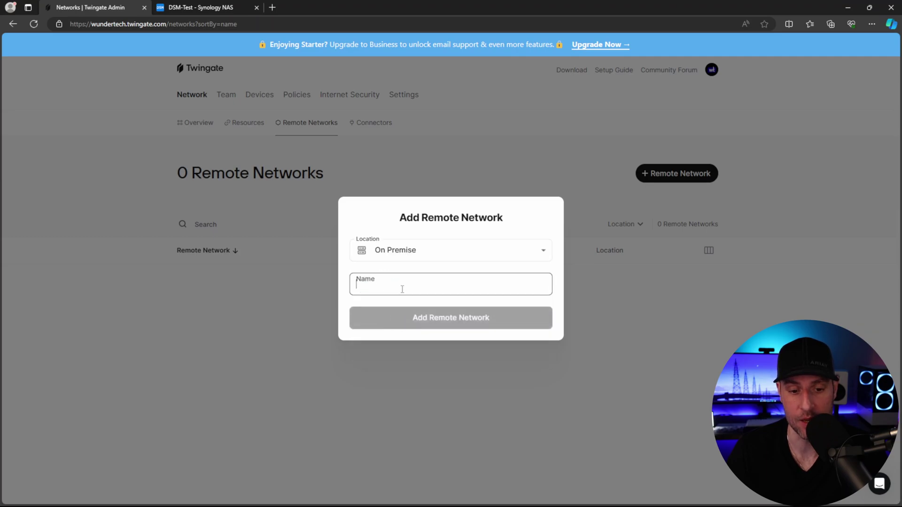
text(z)
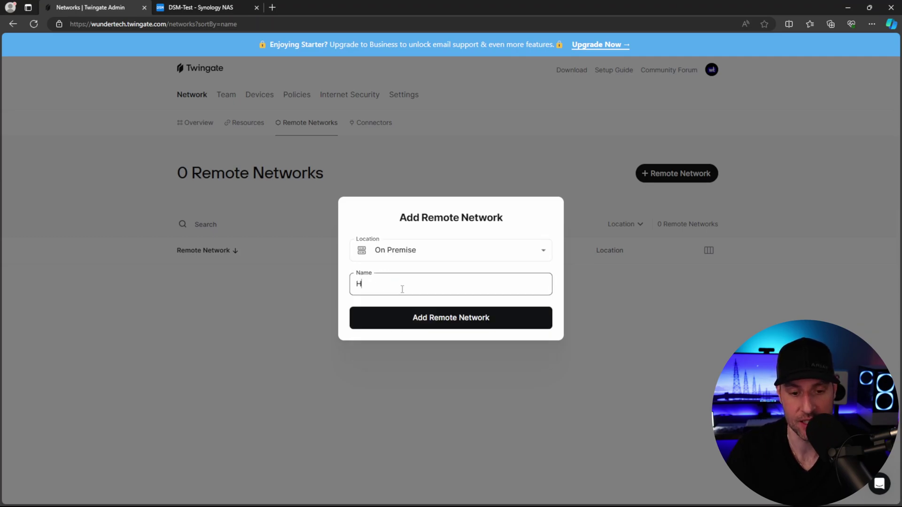
click(443, 322)
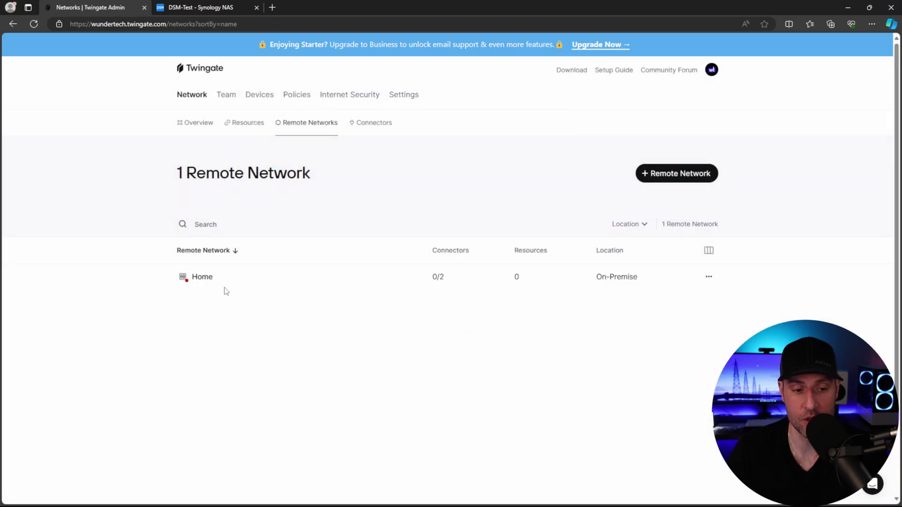
Start deploying a Docker connector, magic-goose, on the Home network.
click(205, 281)
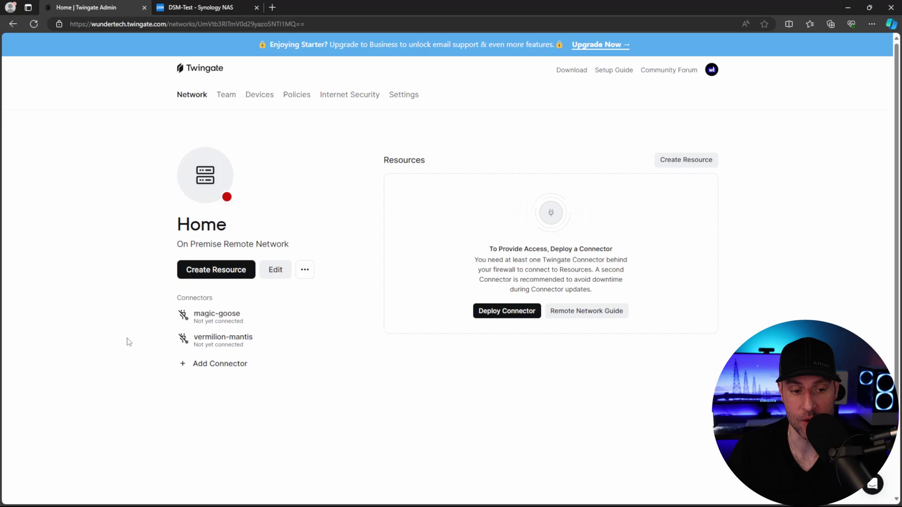
click(514, 315)
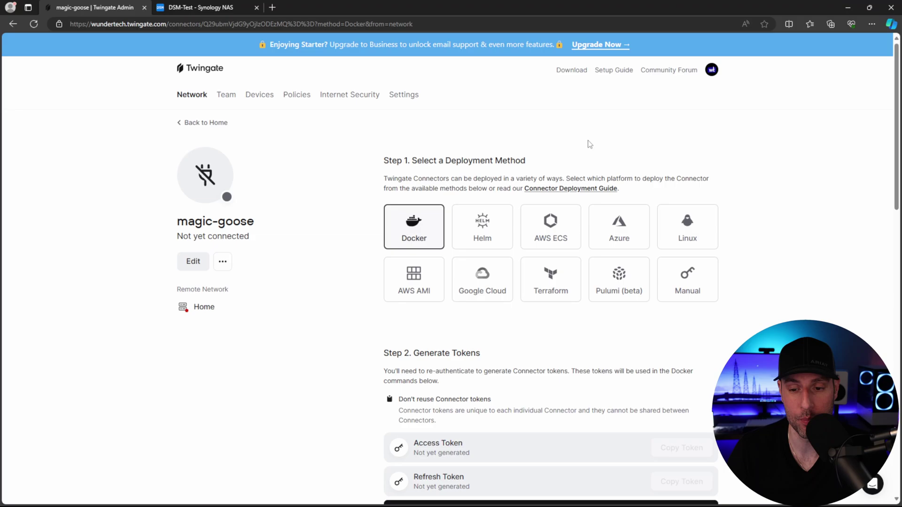
scroll(371, 244, down, 2)
scroll(392, 220, up, 2)
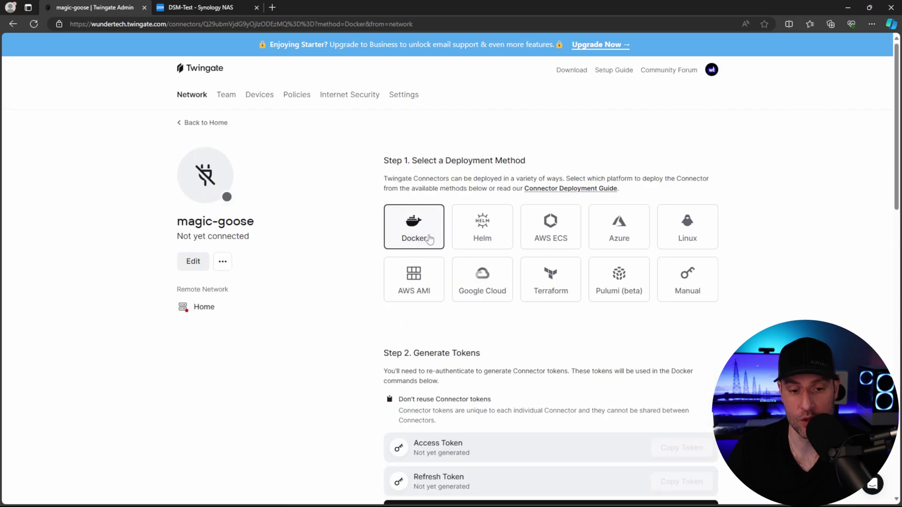
scroll(399, 242, down, 2)
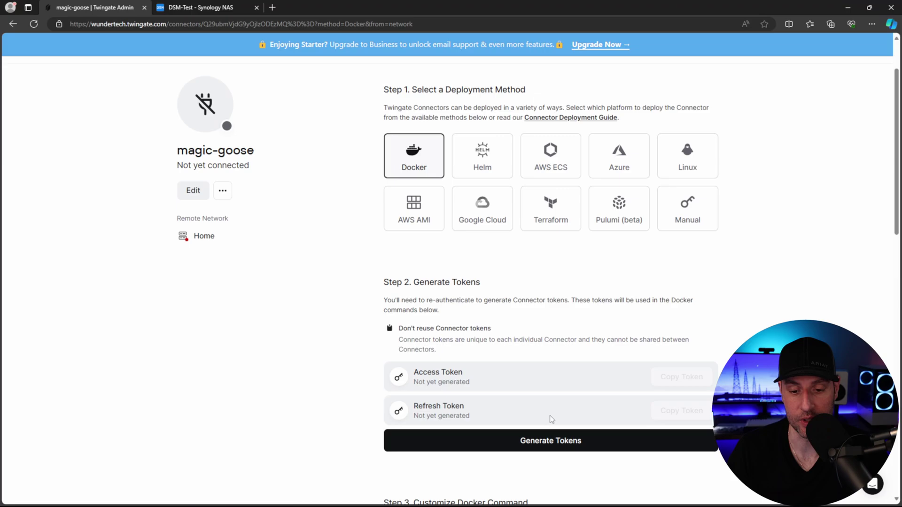
Generate the connector's access and refresh tokens, authenticating with Google.
click(557, 438)
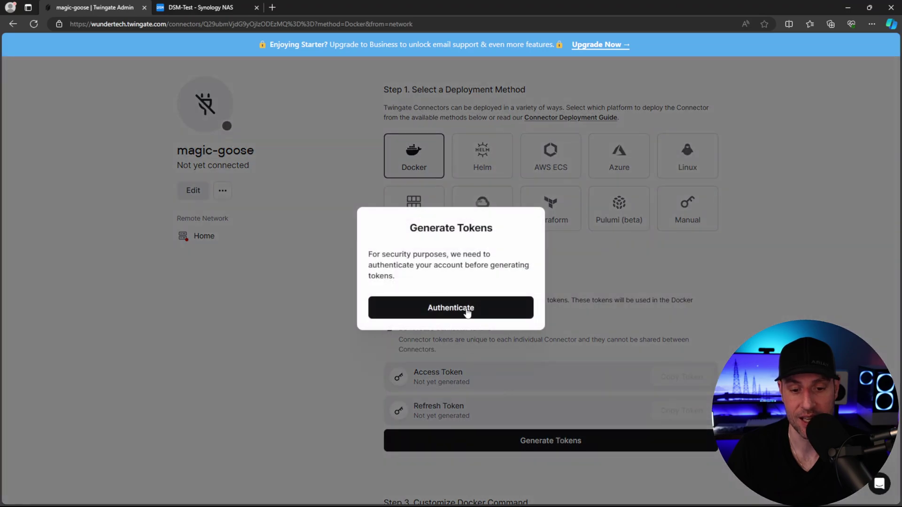
click(460, 307)
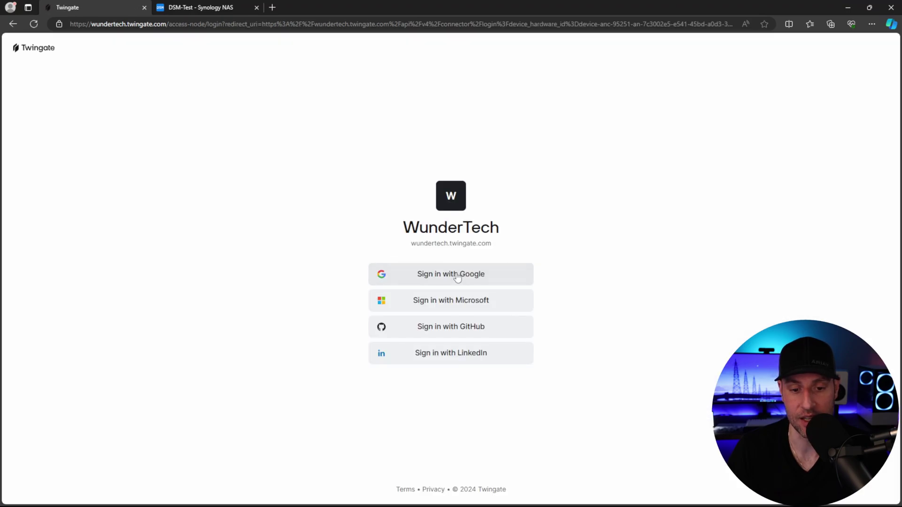
click(459, 274)
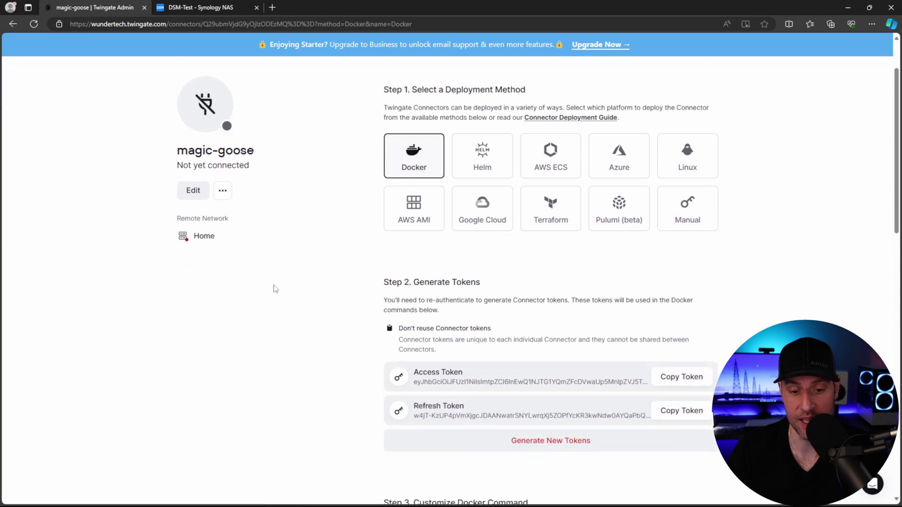
scroll(347, 366, up, 2)
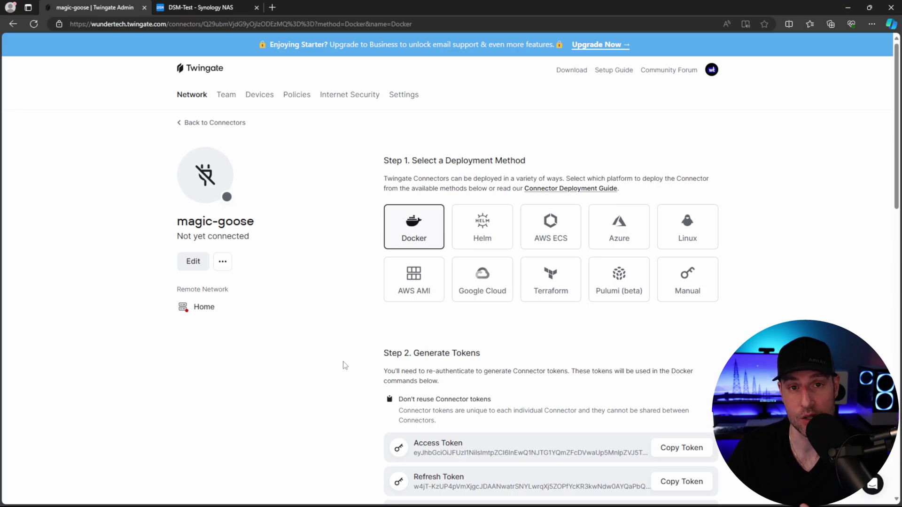
scroll(301, 352, down, 2)
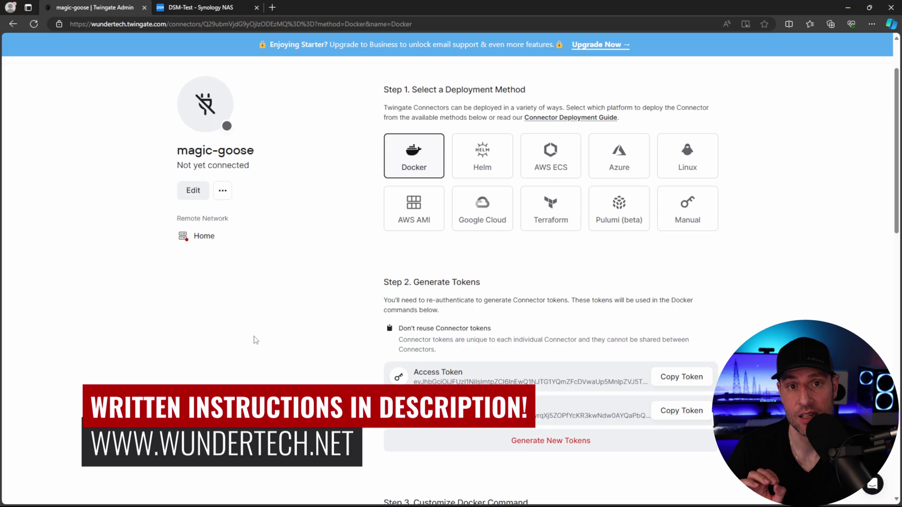
In DSM File Station, make a 'twingate' folder in the docker share, then close it.
click(180, 14)
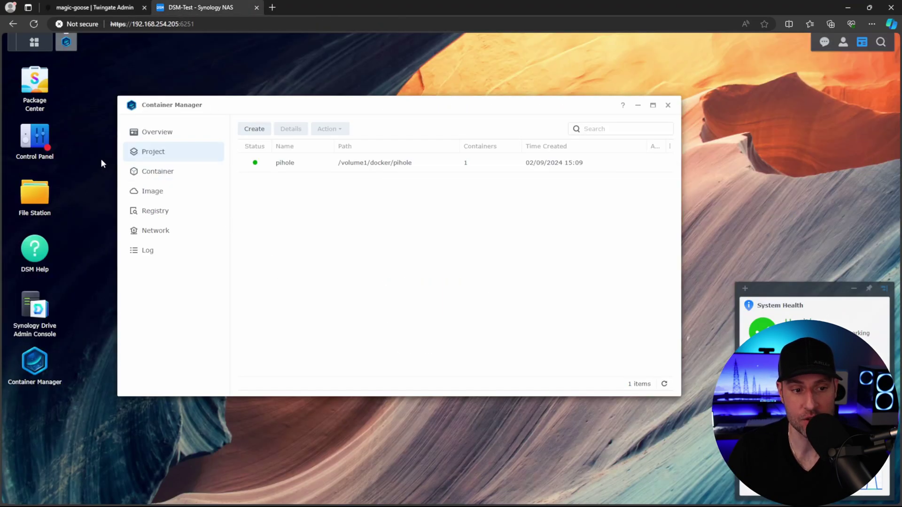
click(40, 194)
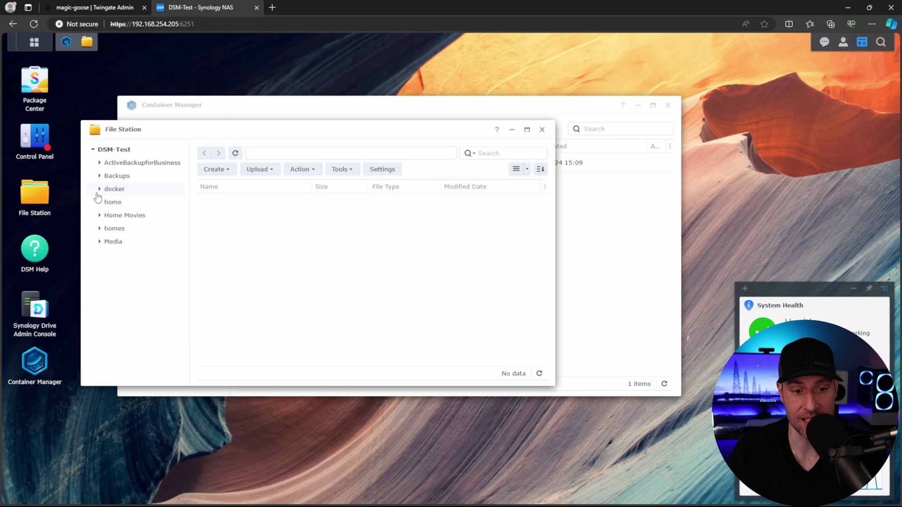
click(115, 189)
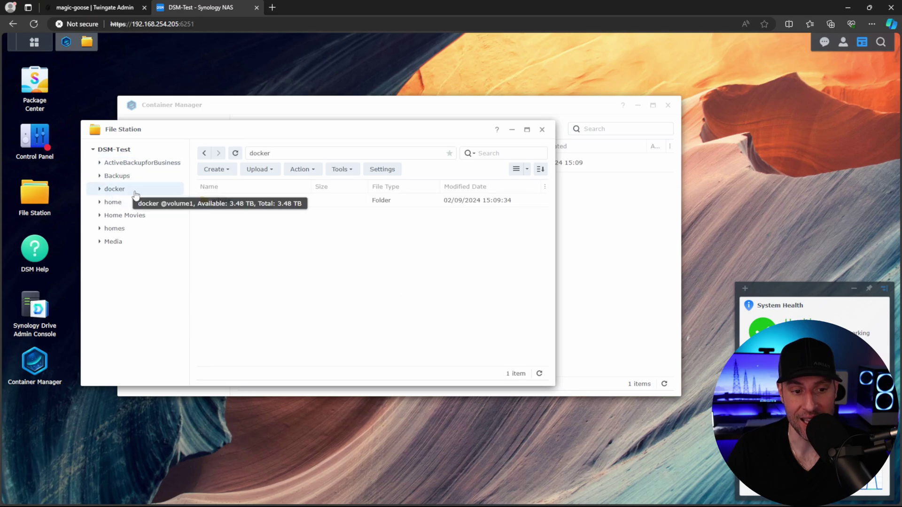
right_click(262, 250)
click(302, 316)
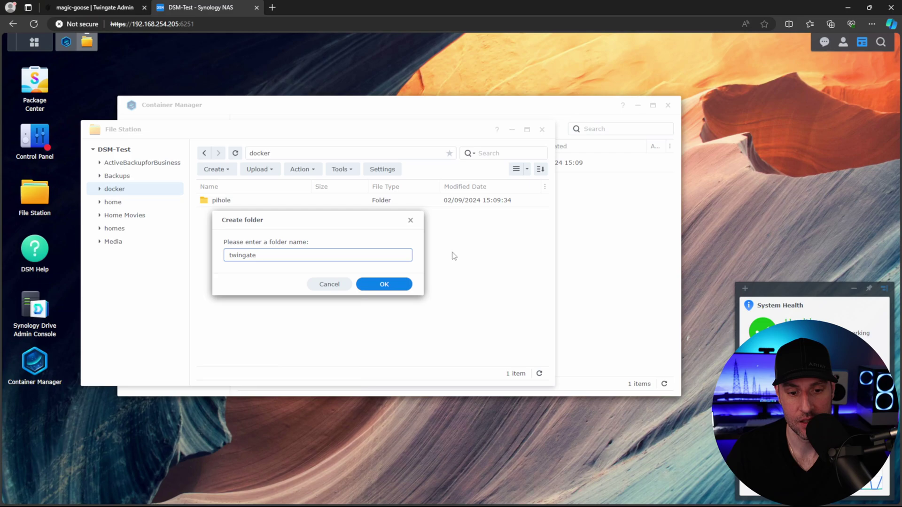
click(383, 285)
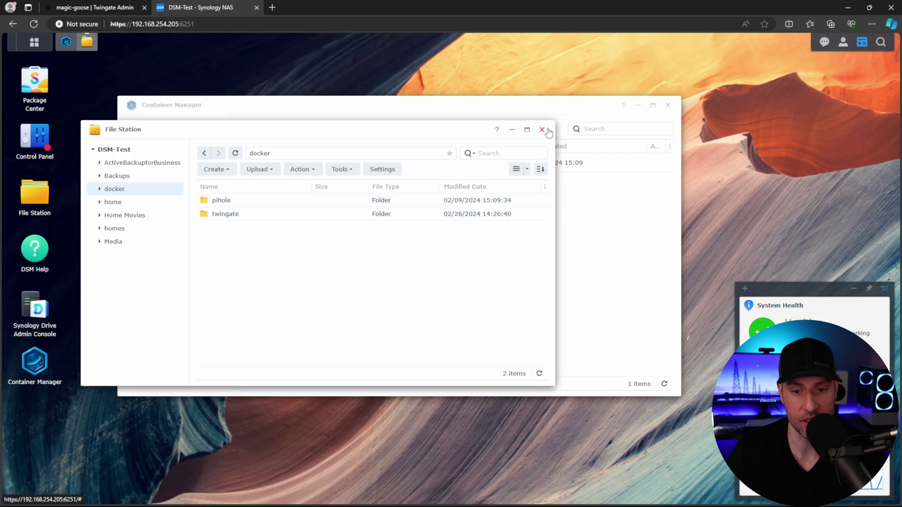
click(542, 130)
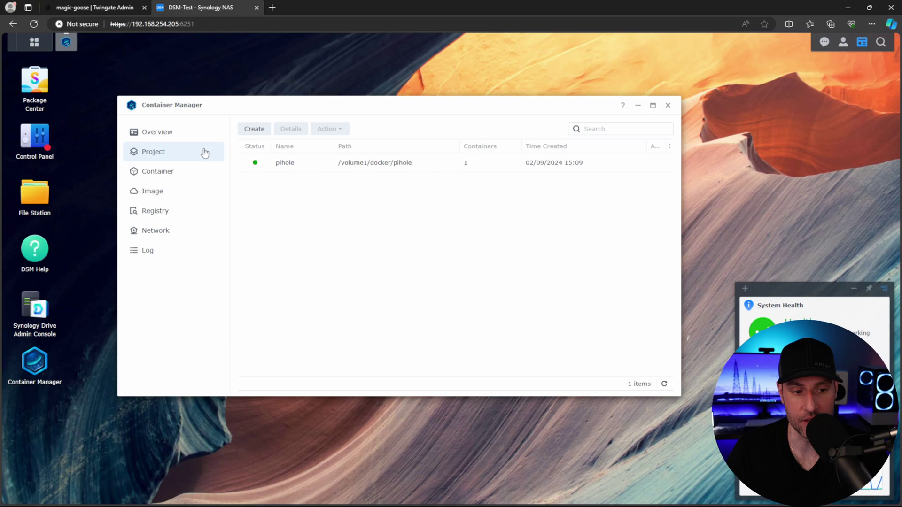
Start a Container Manager project 'twingate' at /docker/twingate with a new docker-compose.yml.
click(262, 134)
click(368, 172)
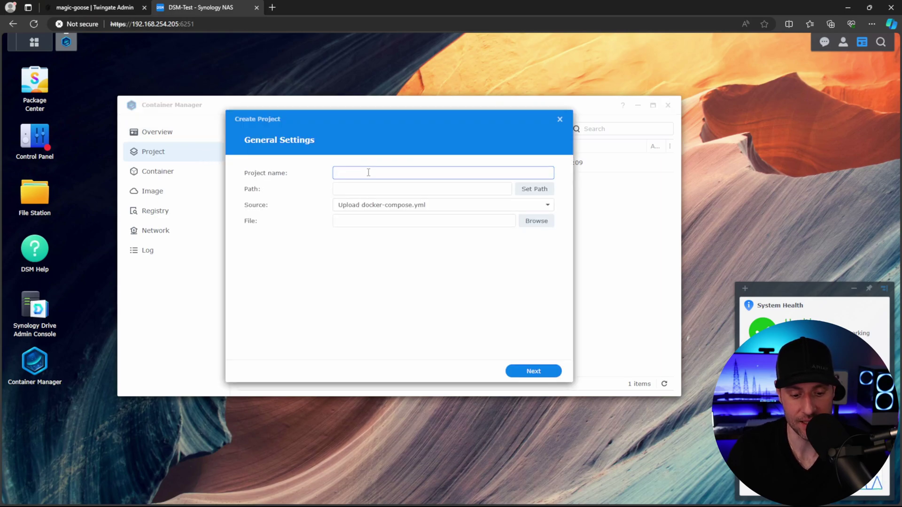
text(twingate)
click(534, 189)
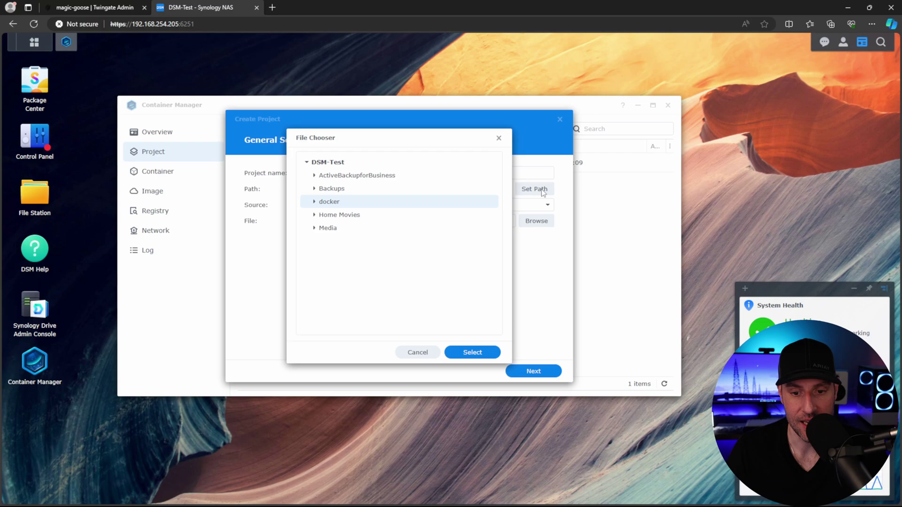
click(315, 203)
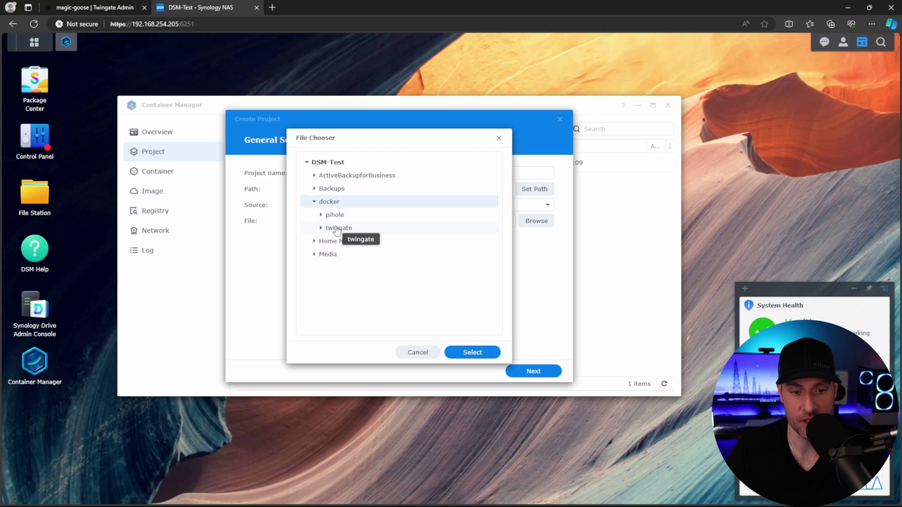
click(338, 226)
click(472, 353)
click(367, 212)
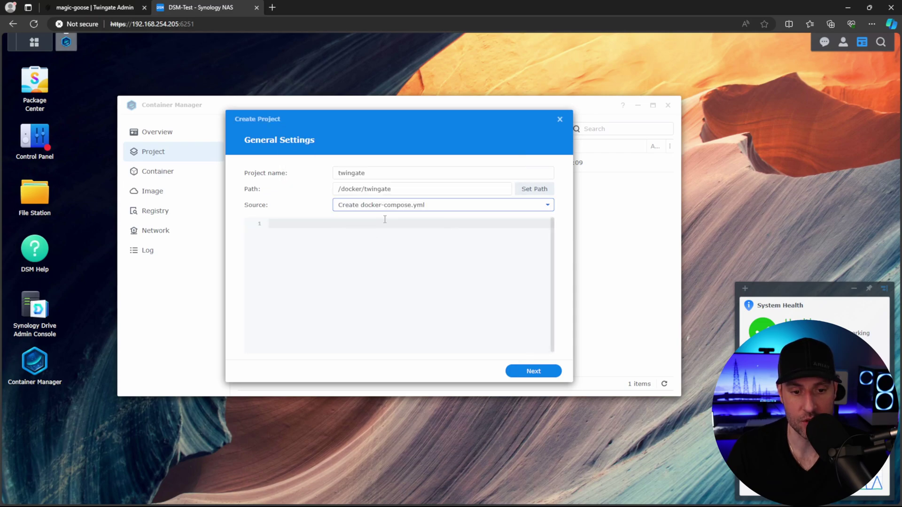
Paste the Twingate compose configuration and set the tenant name to 'wundertech'.
text(services:   twingate-connector:     container_name: twingate     image: twingate/connector:latest     environment:       - SSL_CERT_FILE=/etc/ssl/certs/ca-certificates.crt       - TWINGATE_API_ENDPOINT=/connector.stock       - TWINGATE_NETWORK=<TENANT NAME>       - TWINGATE_ACCESS_TOKEN=<ACCESS TOKEN>       - TWINGATE_REFRESH_TOKEN=<REFRESH TOKEN>)
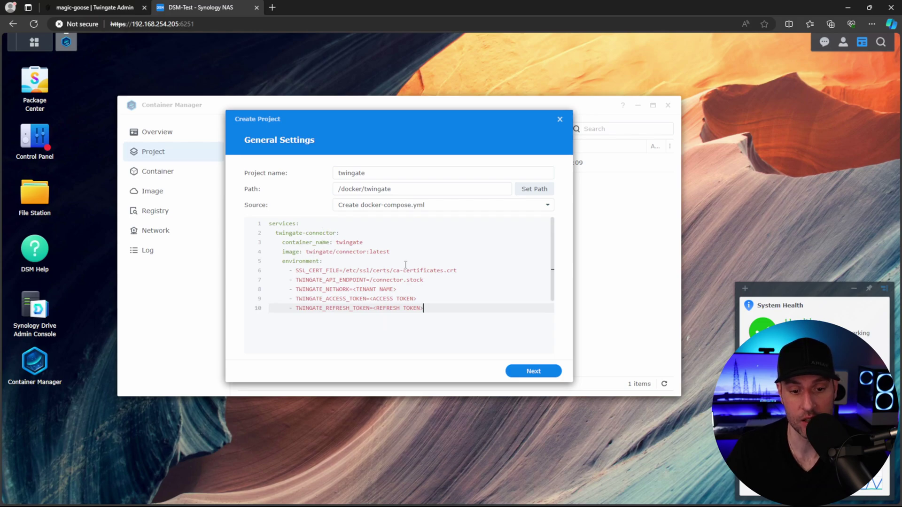
drag(402, 292, 353, 289)
text(wundertech)
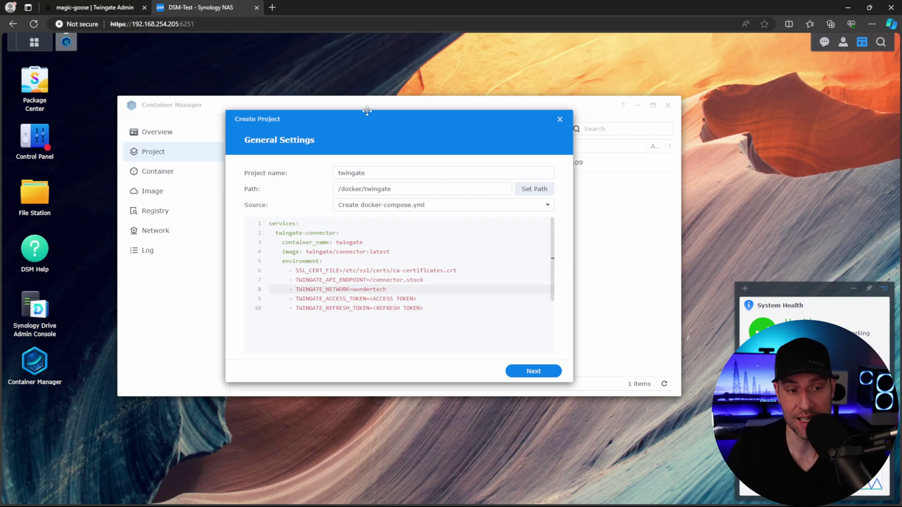
Copy the connector's access token and paste it over <ACCESS TOKEN> on line 9.
click(93, 8)
scroll(250, 103, up, 1)
scroll(251, 103, up, 1)
right_click(212, 70)
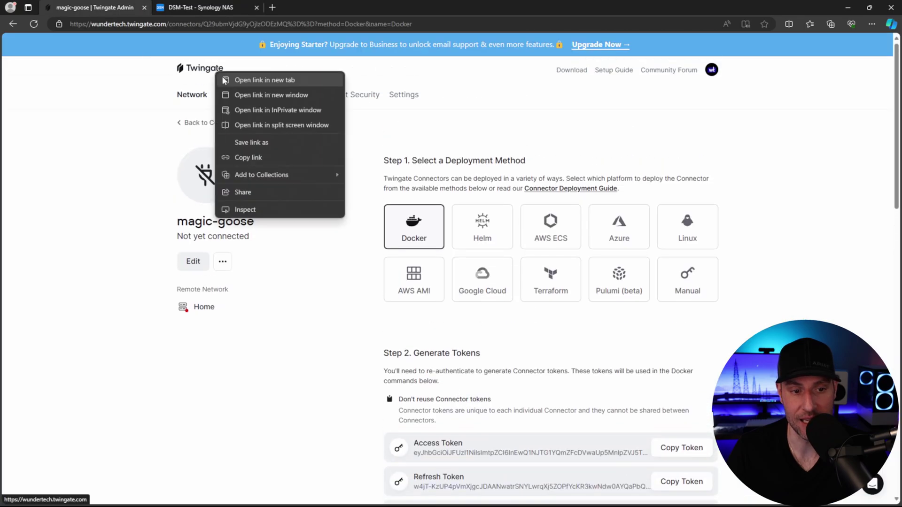
click(230, 80)
click(192, 8)
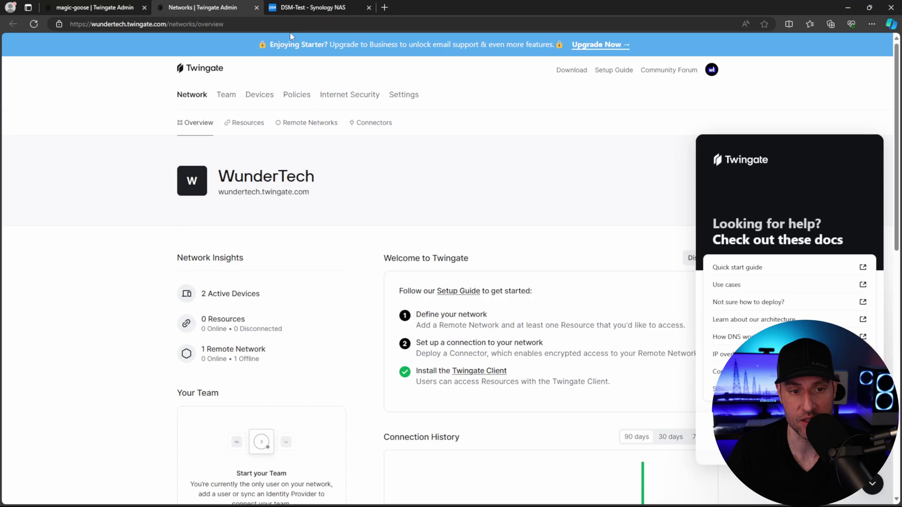
click(114, 9)
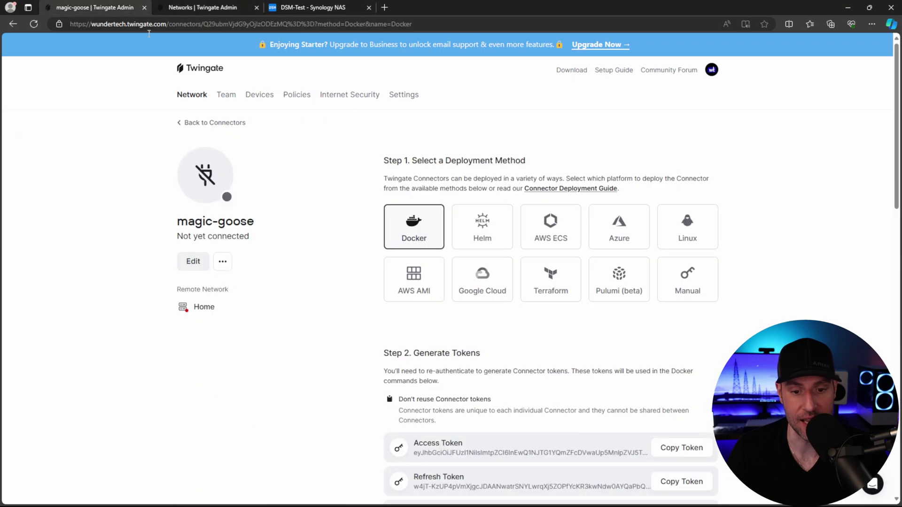
scroll(680, 310, down, 4)
click(680, 310)
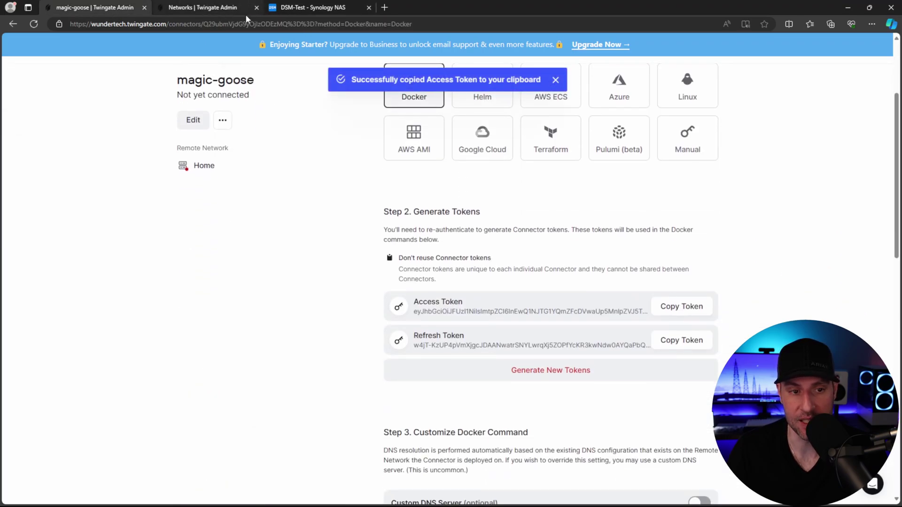
click(306, 9)
drag(417, 299, 373, 300)
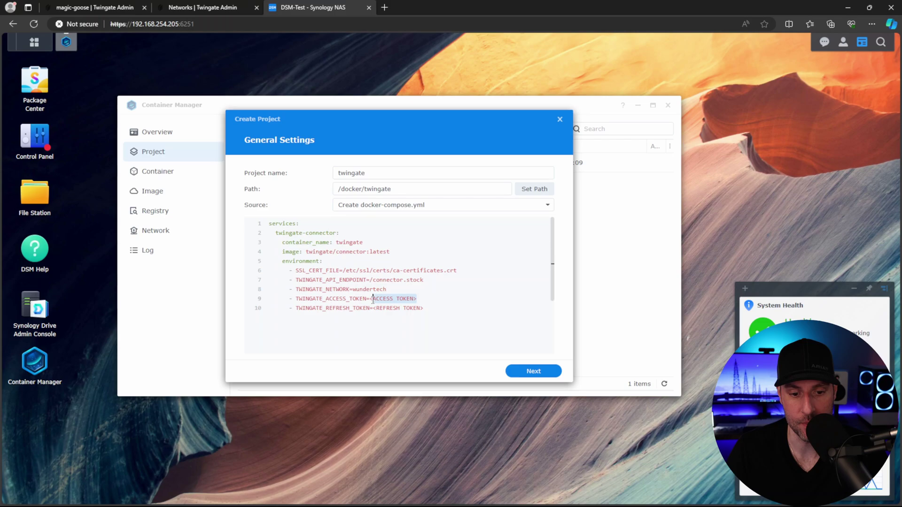
key(ctrl+v)
Copy the connector's refresh token and paste it over <REFRESH TOKEN> on line 10.
click(94, 7)
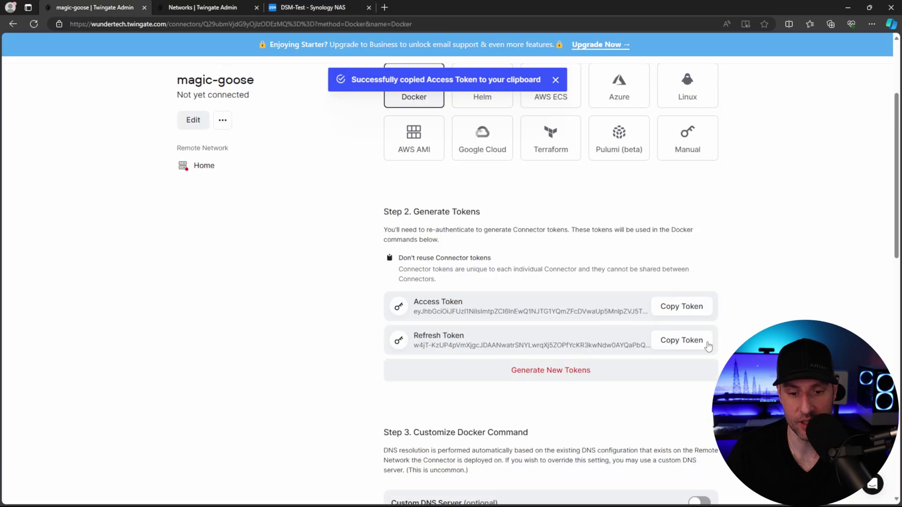
click(705, 342)
click(307, 8)
drag(423, 308, 375, 310)
key(ctrl+v)
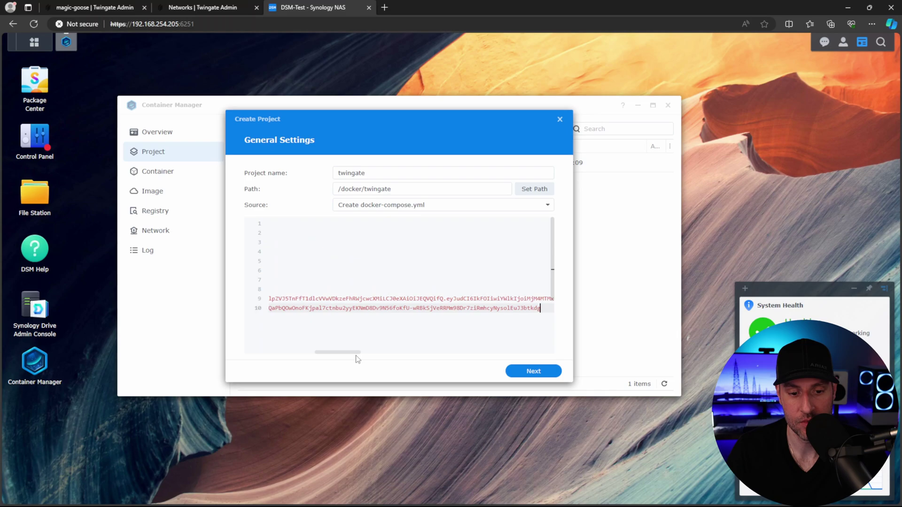
drag(357, 353, 202, 357)
click(417, 245)
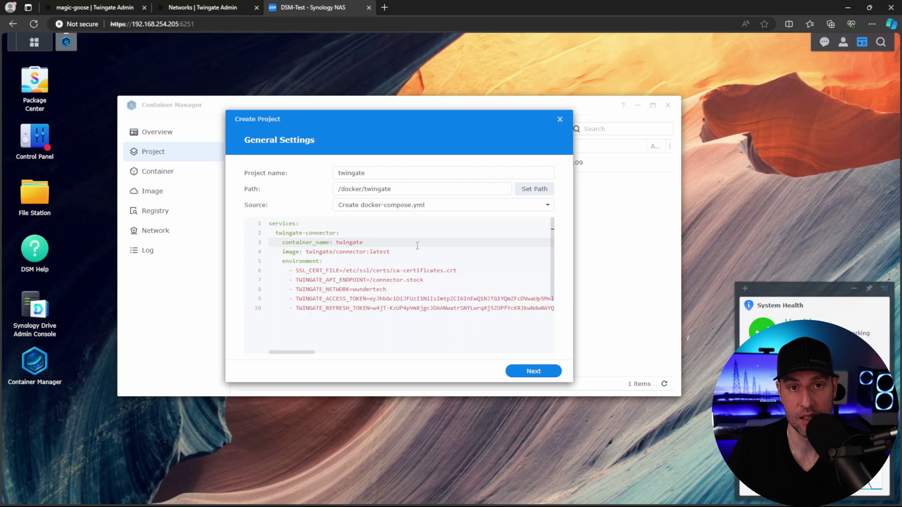
Finish the twingate project wizard to build it, close the build log, and view Containers.
click(534, 372)
click(536, 374)
click(534, 372)
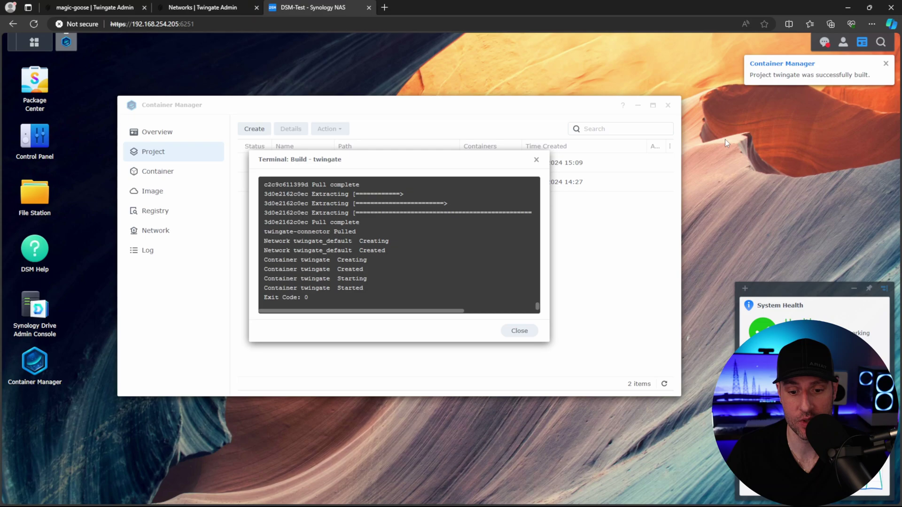
click(518, 330)
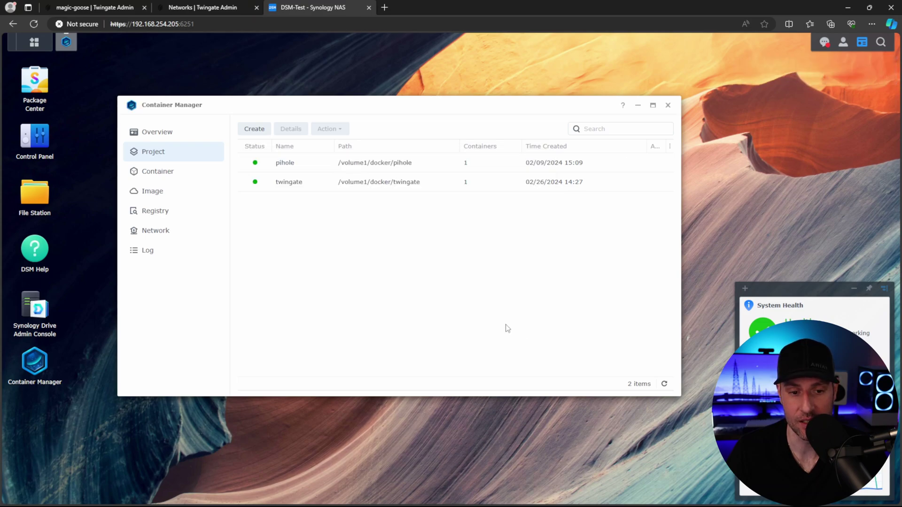
click(160, 173)
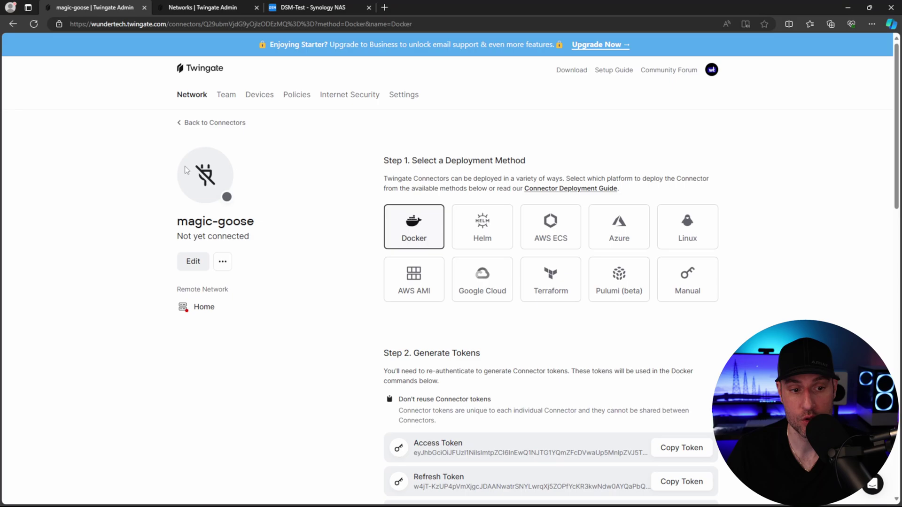
Return to the Connectors list to confirm magic-goose shows Connected.
click(180, 124)
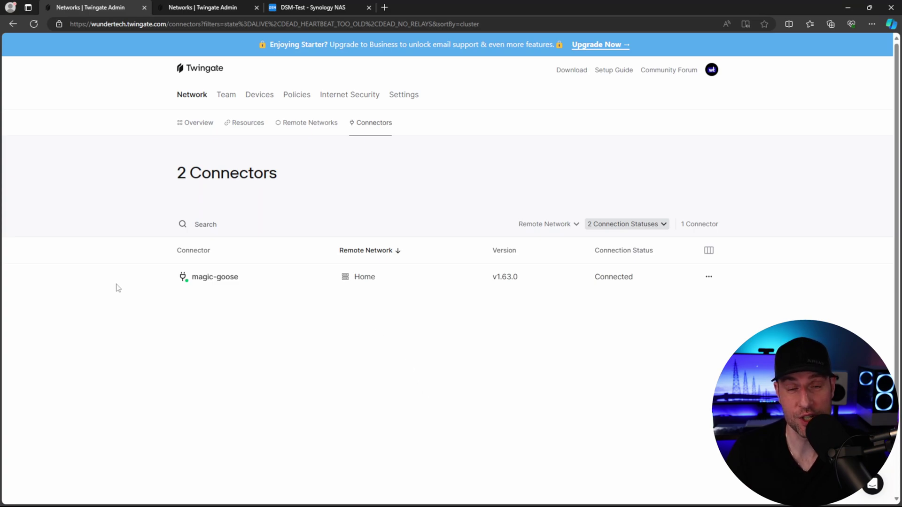
Review the Team's users and groups, then go back to the Network overview.
click(231, 100)
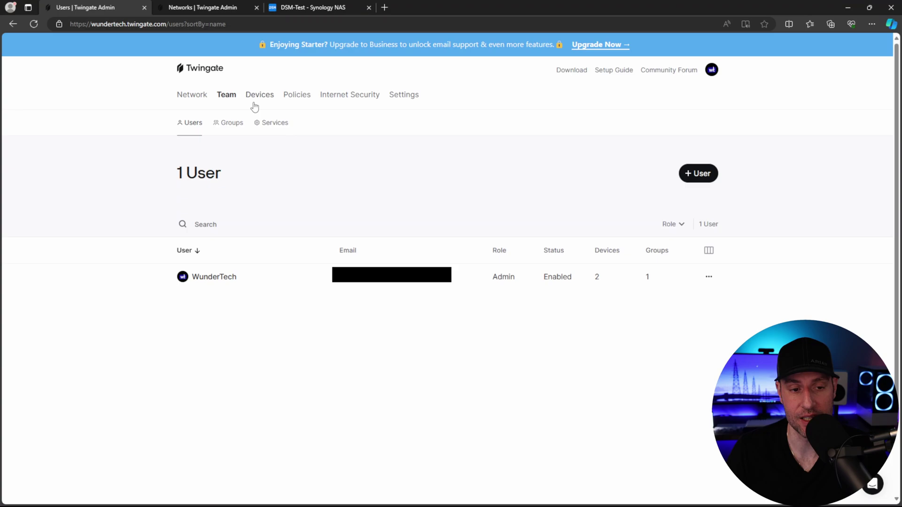
click(235, 124)
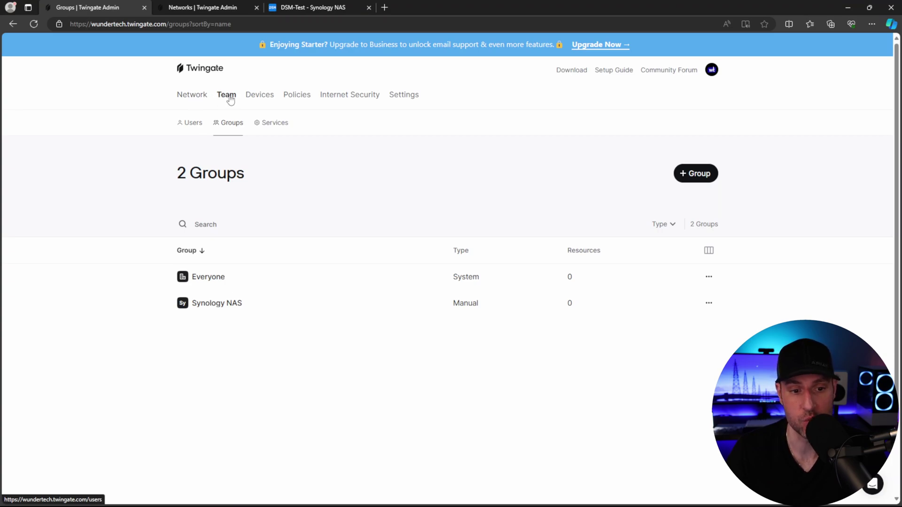
click(199, 98)
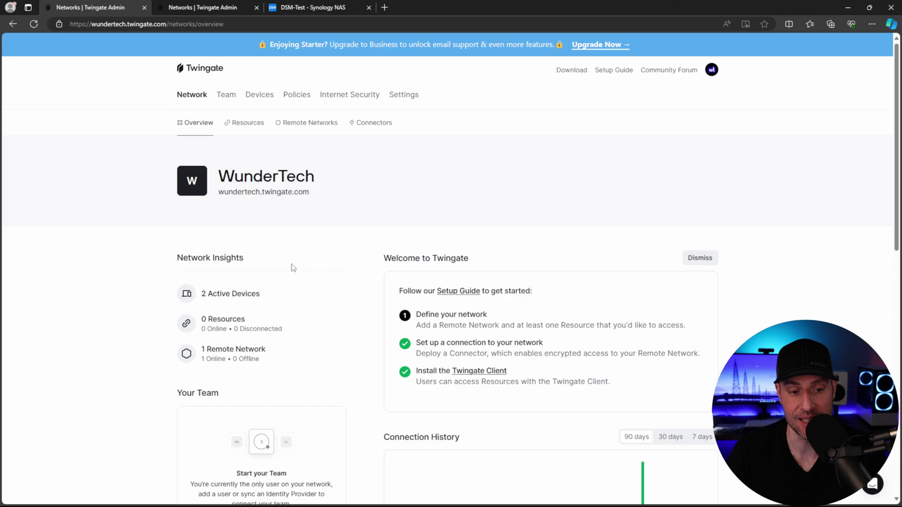
Add a resource on Home labelled 'Synology NAS' at 192.168.254.205.
click(233, 325)
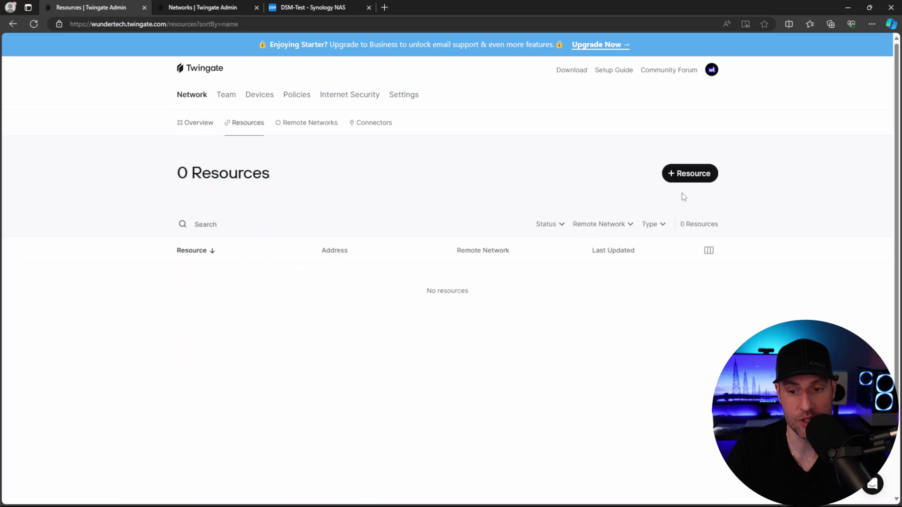
click(689, 175)
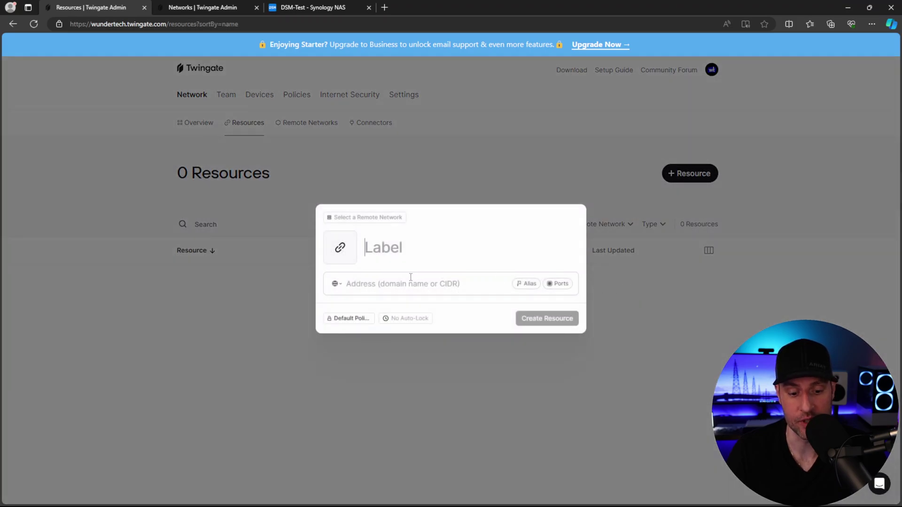
click(347, 217)
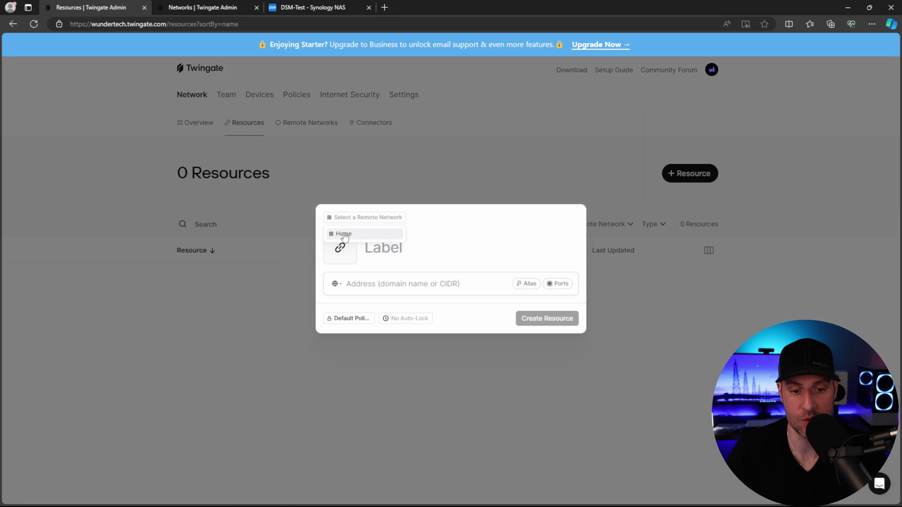
click(344, 234)
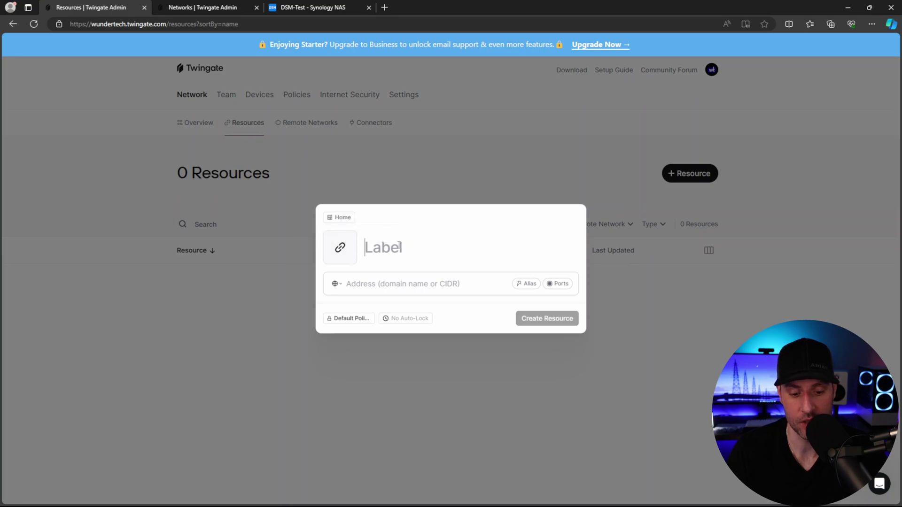
text(Synology N)
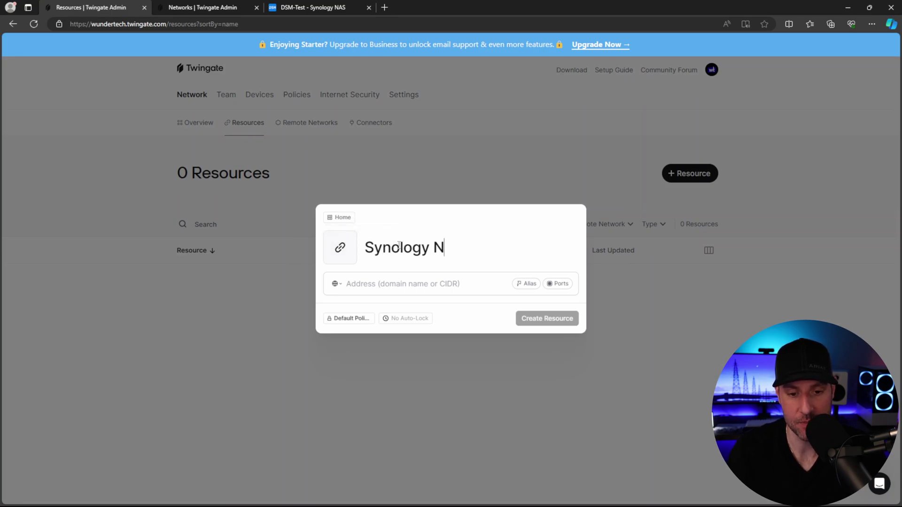
text(AS)
click(392, 285)
key(ctrl+v)
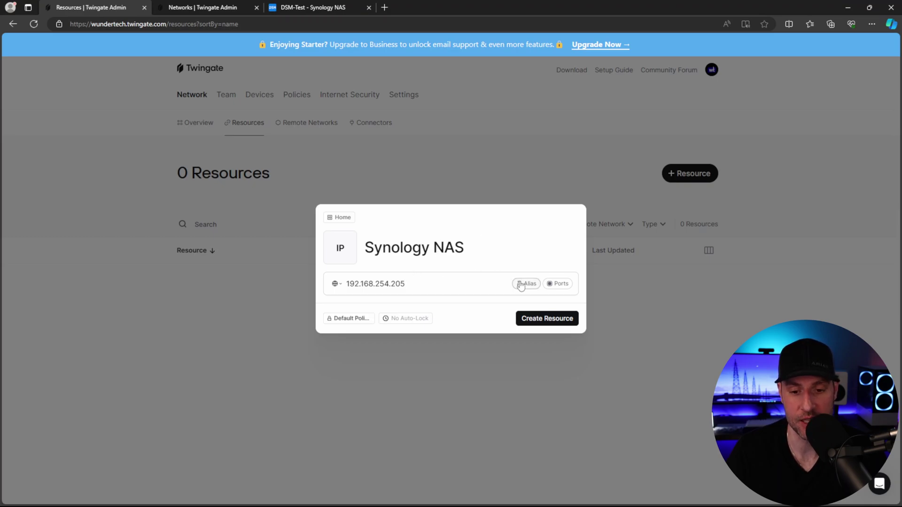
Restrict it to TCP port 6251, block UDP, allow ICMP, keeping the Default Policy.
click(558, 284)
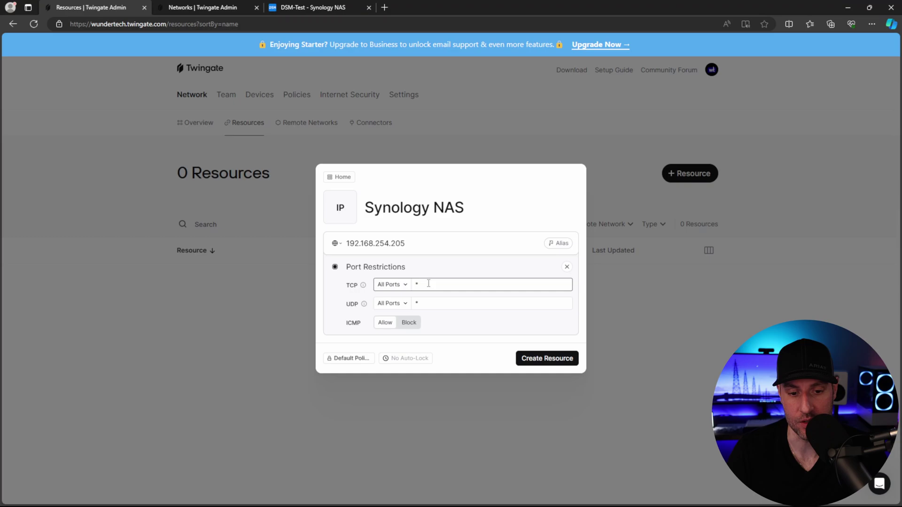
text(6251)
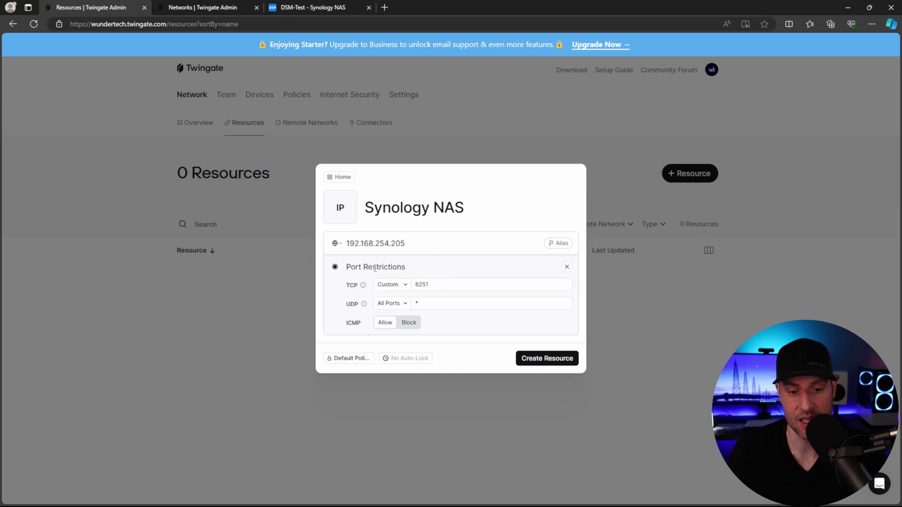
click(442, 285)
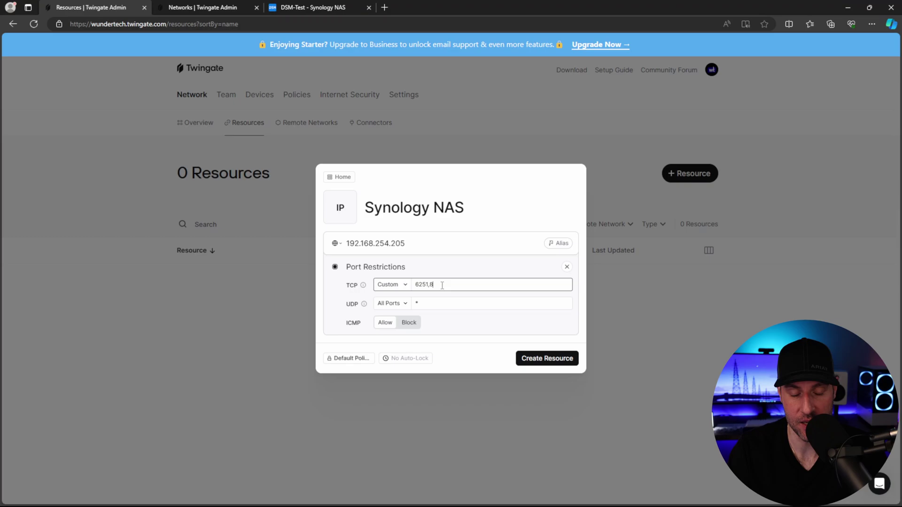
click(403, 300)
click(390, 342)
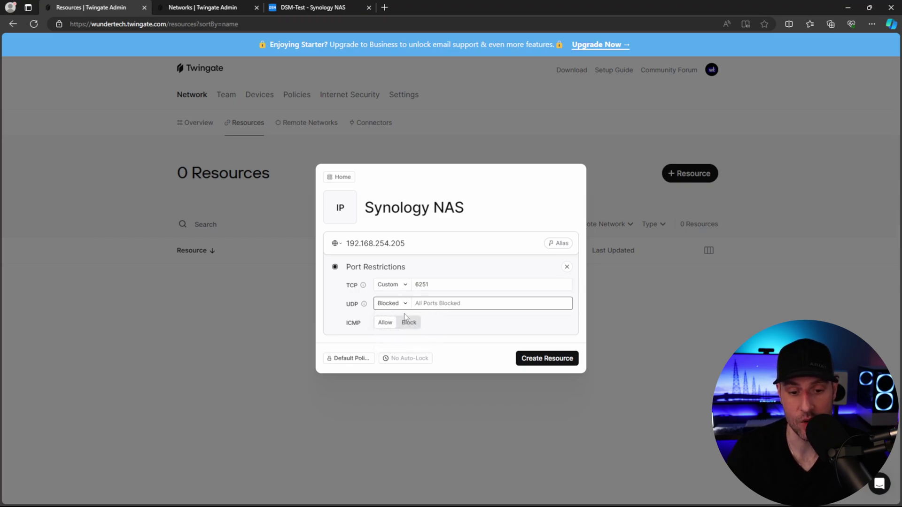
click(409, 322)
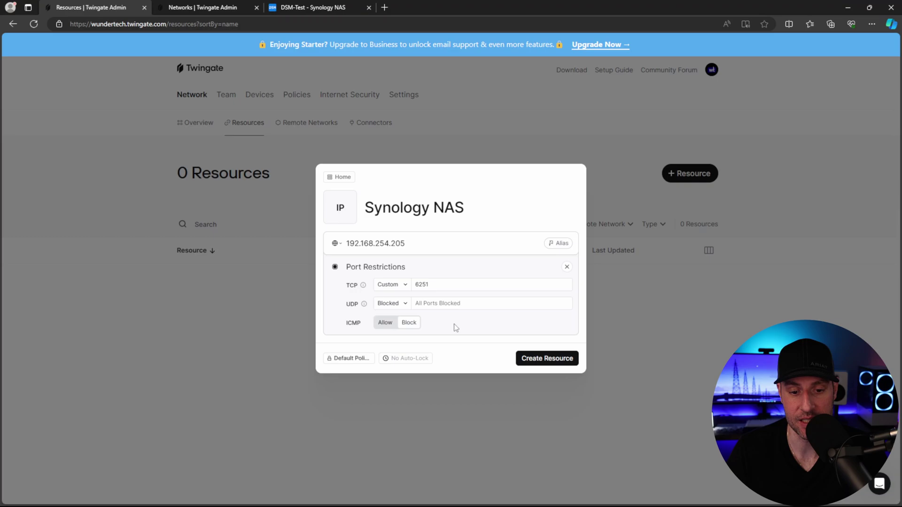
click(358, 363)
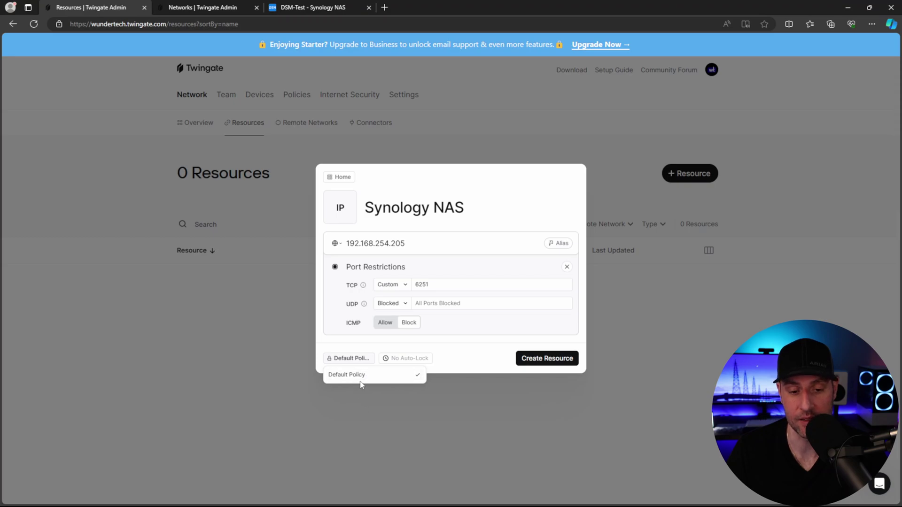
click(431, 333)
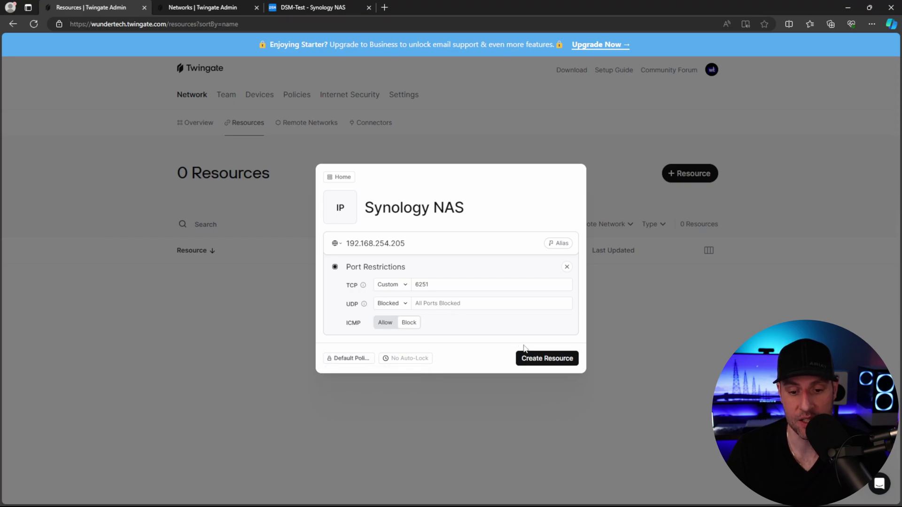
Save the Synology NAS resource, grant the Everyone group access, then begin another resource.
click(548, 360)
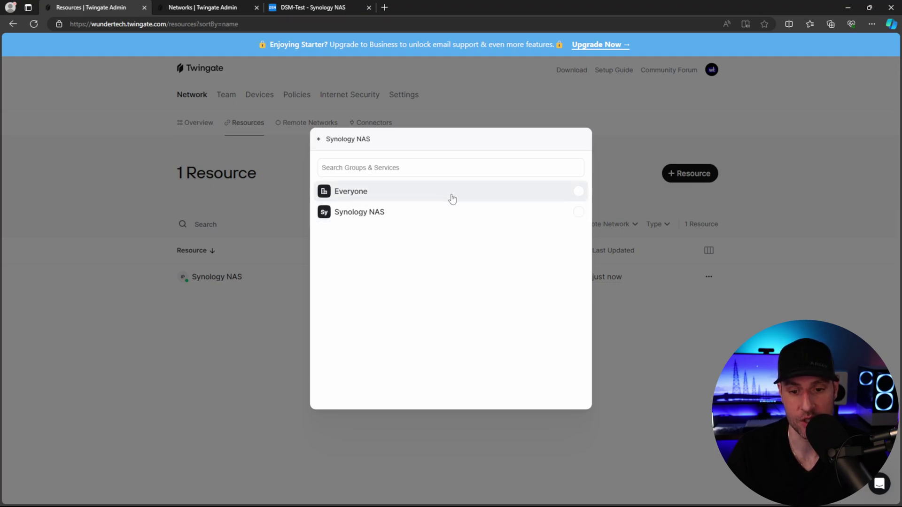
click(450, 197)
click(550, 194)
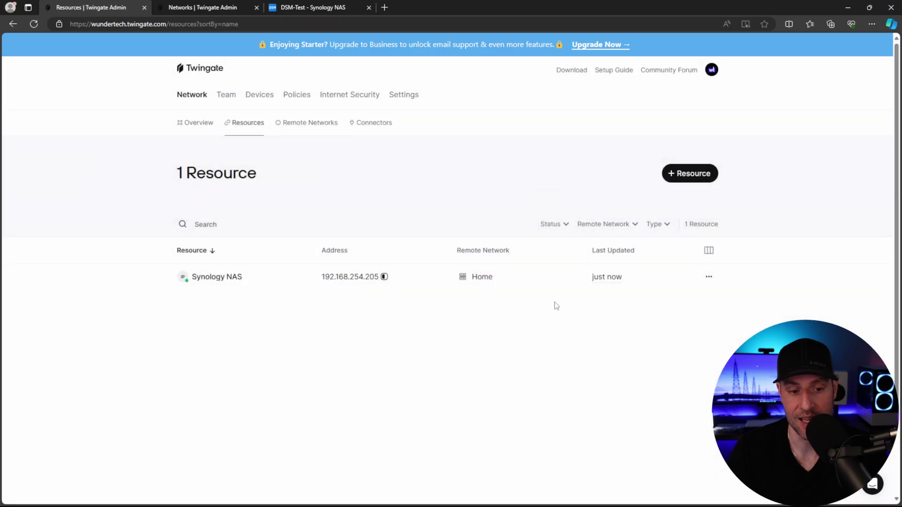
click(683, 178)
Create the Local Network resource for 192.168.254.0/24 and grant access to Everyone.
click(396, 284)
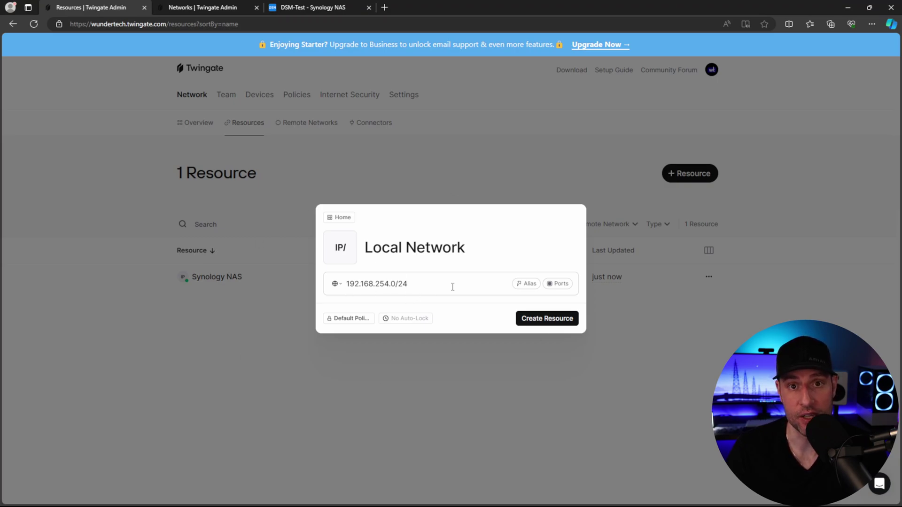
click(548, 320)
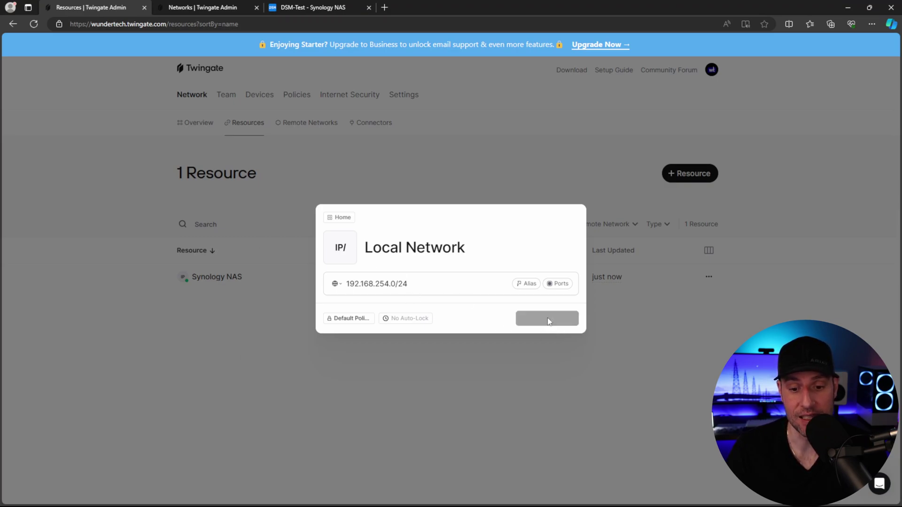
click(386, 203)
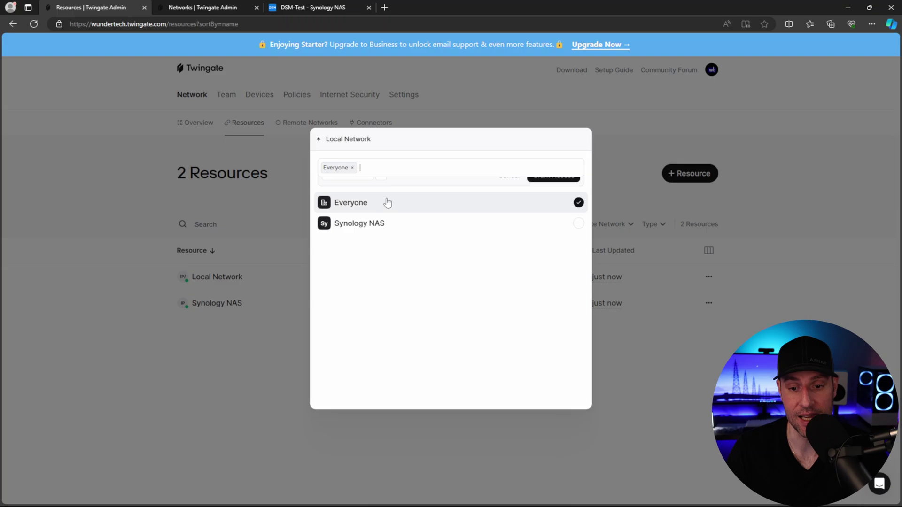
click(553, 187)
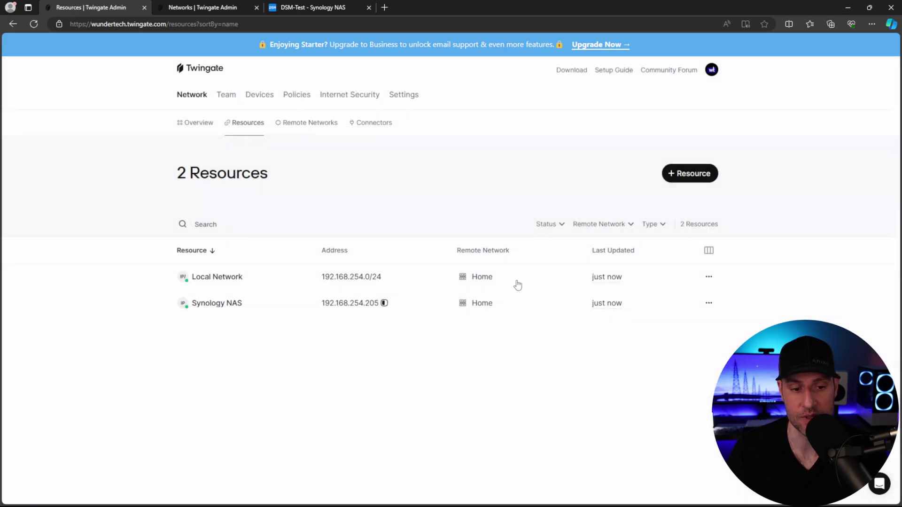
Disable the Local Network resource from its actions menu.
click(709, 278)
click(673, 336)
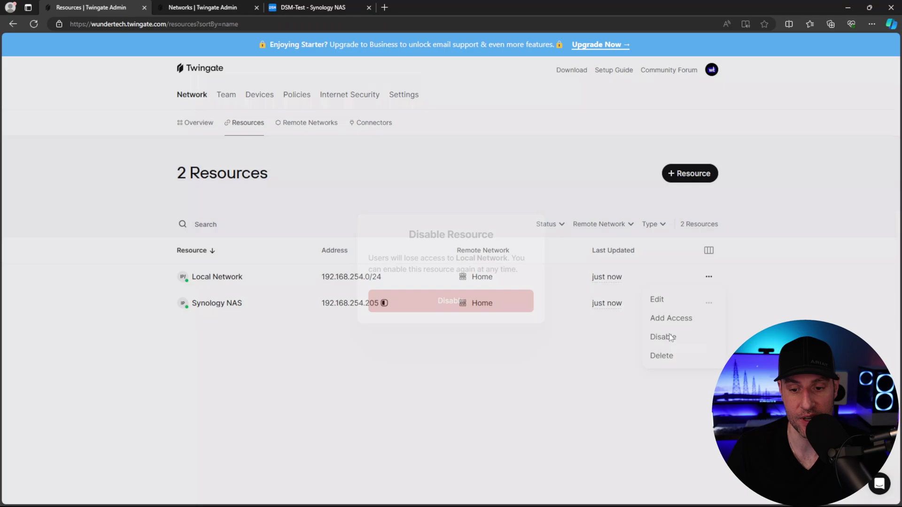
click(478, 304)
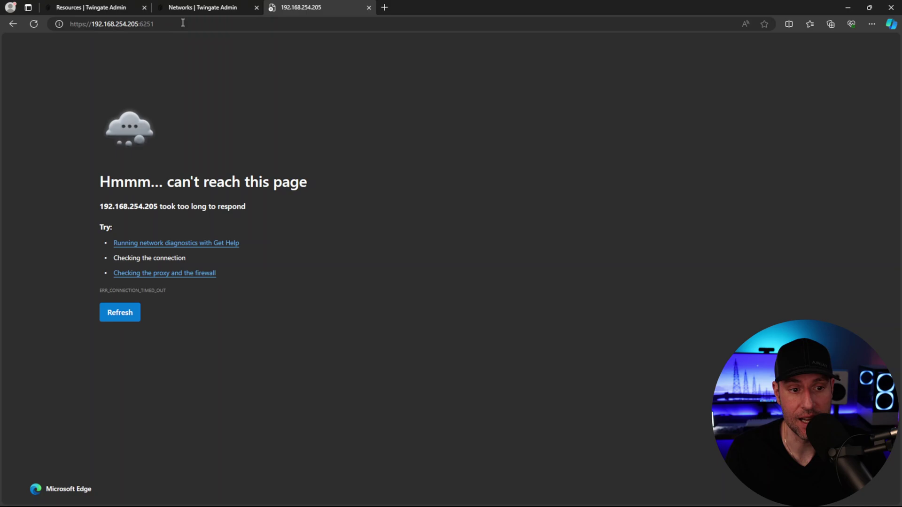
Authenticate the Twingate client and reload the Synology NAS page until it loads.
key(F5)
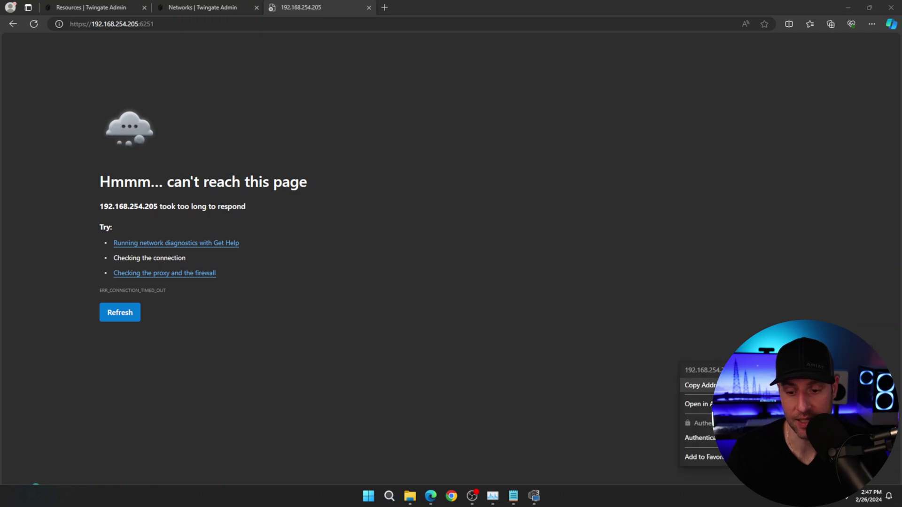
click(700, 438)
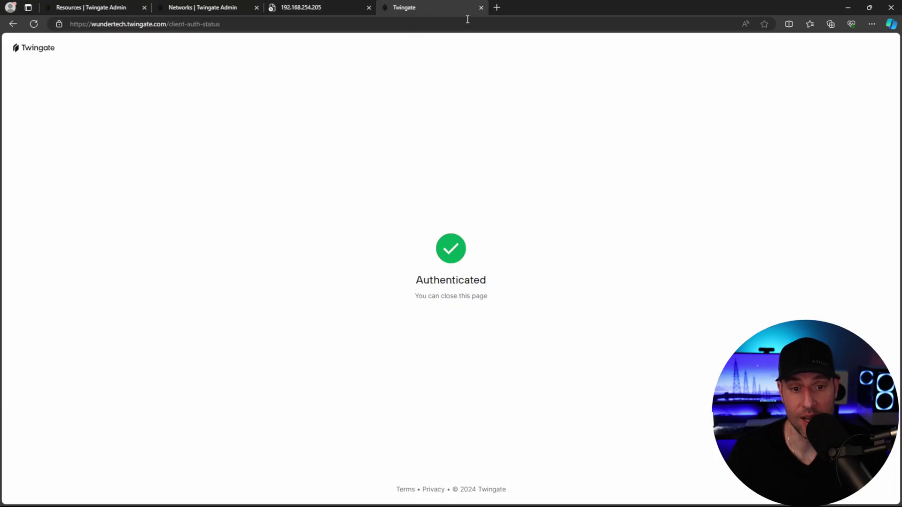
click(482, 8)
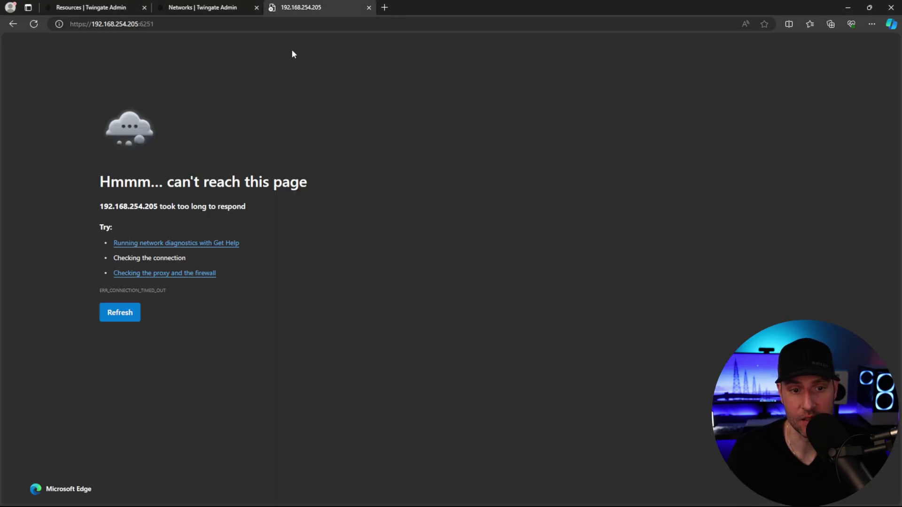
click(221, 25)
key(Return)
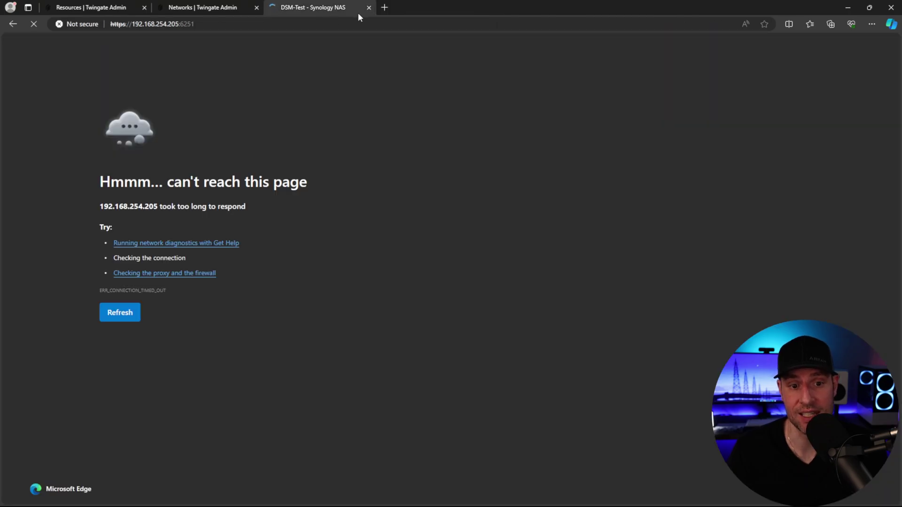
click(357, 21)
key(Return)
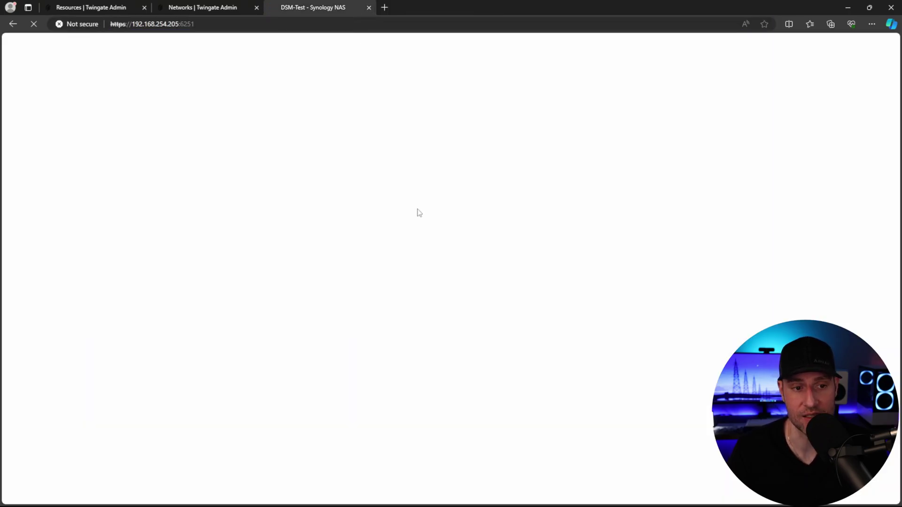
Open 192.168.254.254 in a new tab and retry loading it.
key(ctrl+t)
text(192.168.254.254)
key(Return)
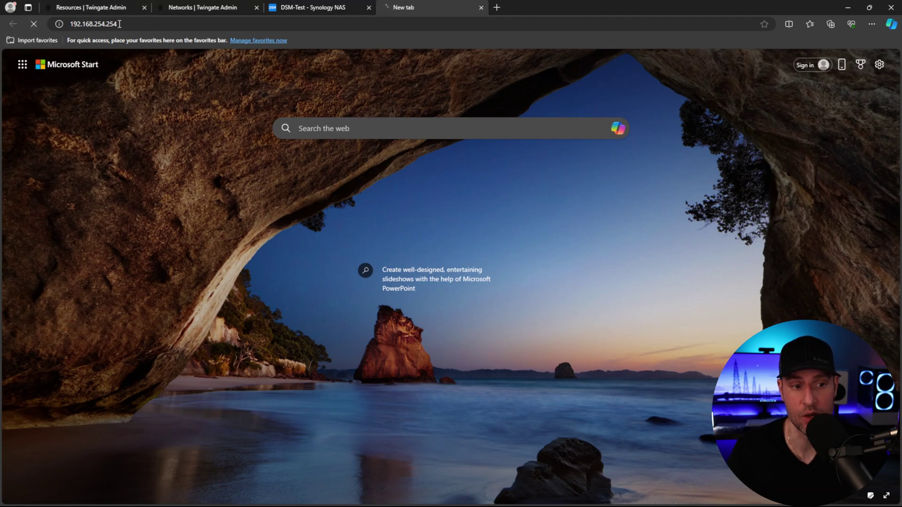
key(F5)
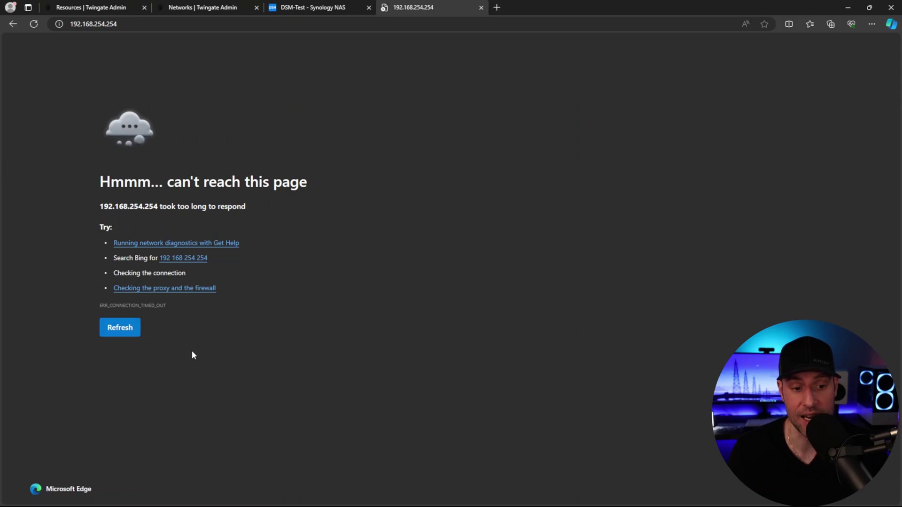
Enable the Local Network resource again and confirm the 192.168.254.254 router page loads.
click(184, 10)
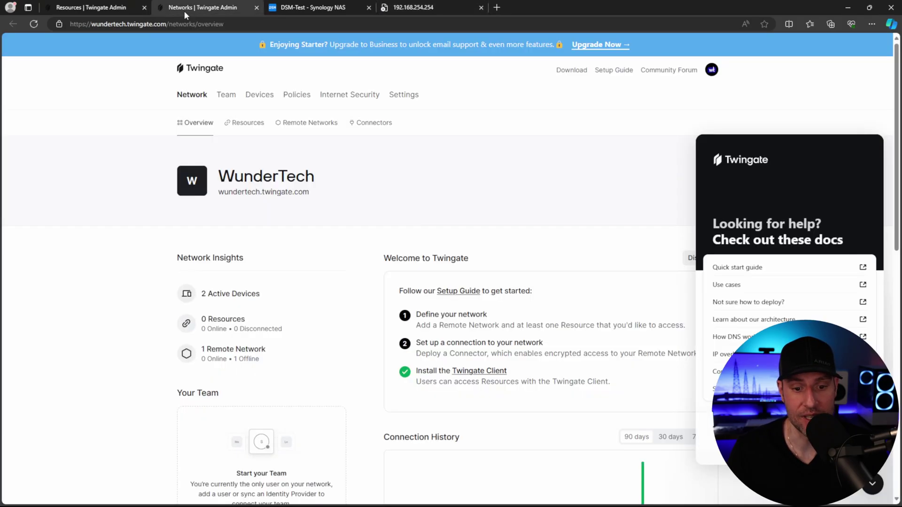
click(226, 119)
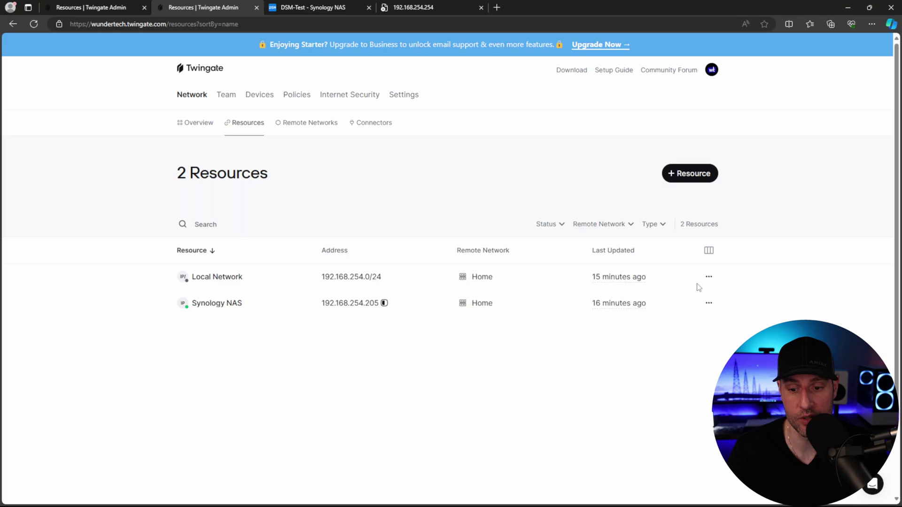
click(710, 278)
click(672, 336)
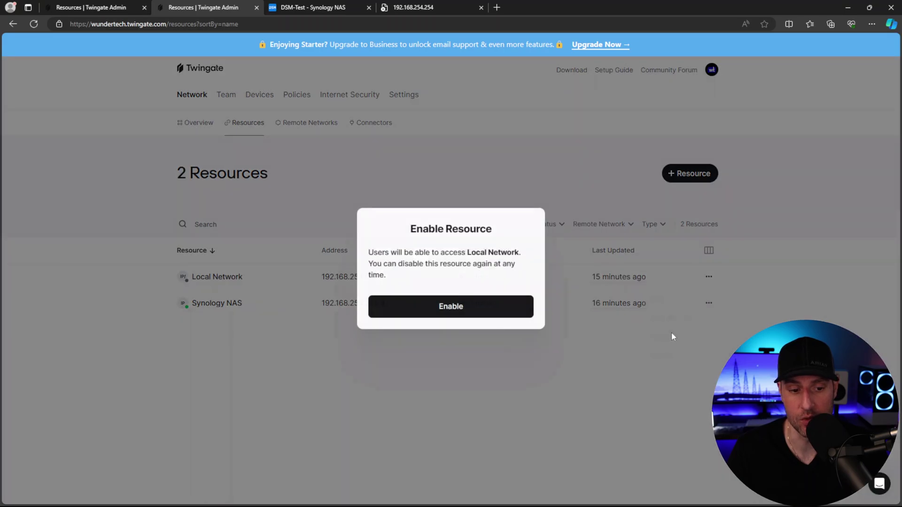
click(435, 303)
key(ctrl+4)
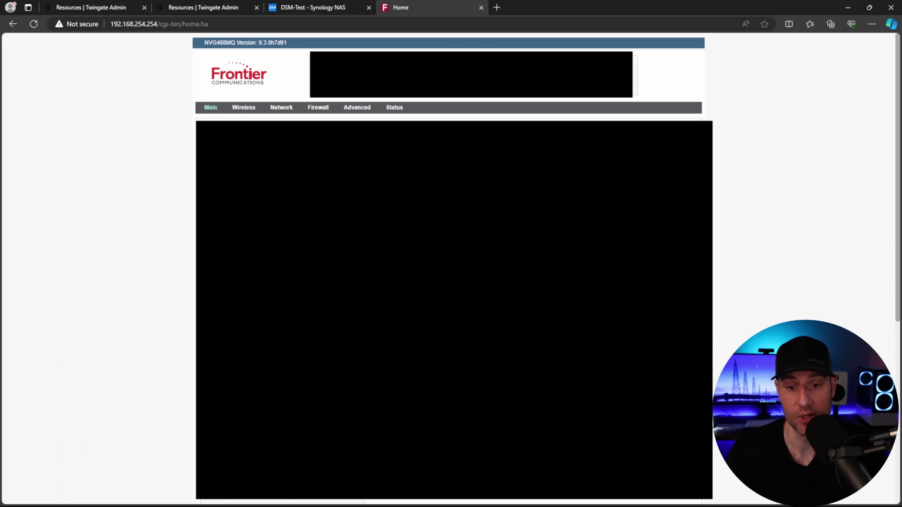
click(210, 9)
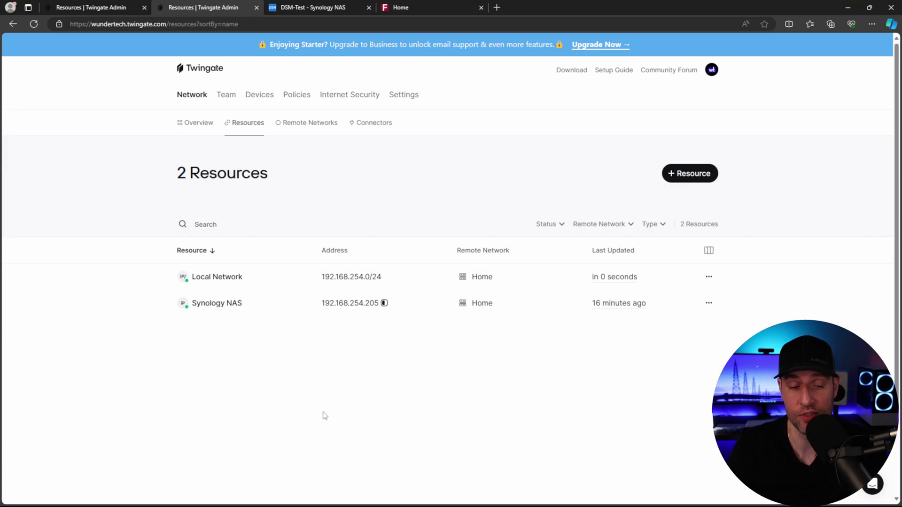
Inspect the Home remote network's vermilion-mantis connector and its setup steps.
click(301, 123)
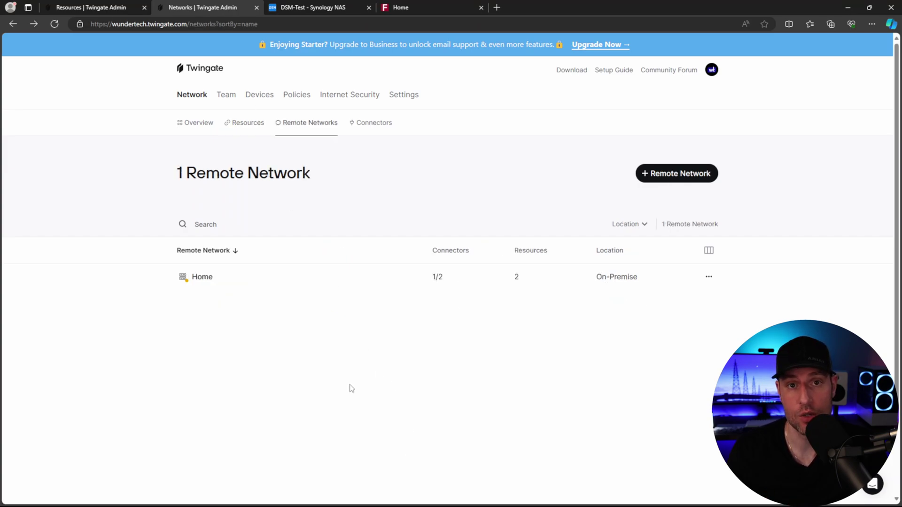
click(210, 279)
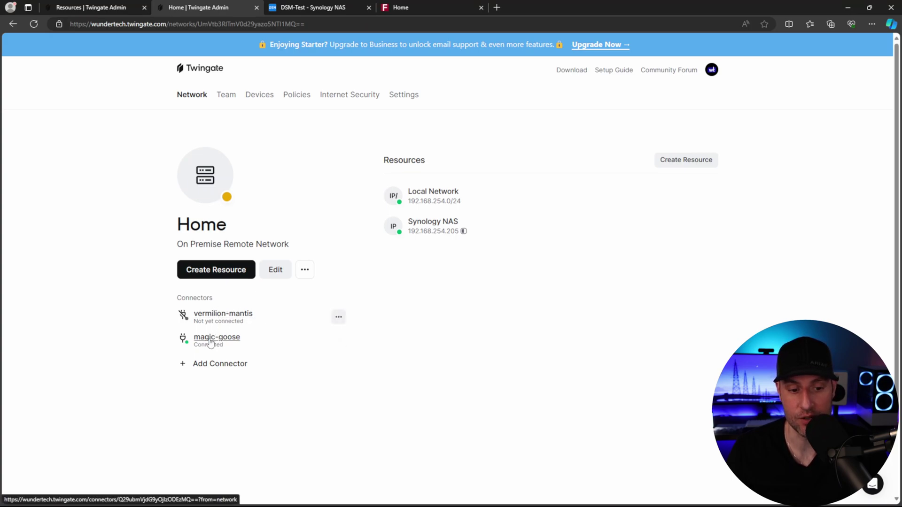
click(222, 318)
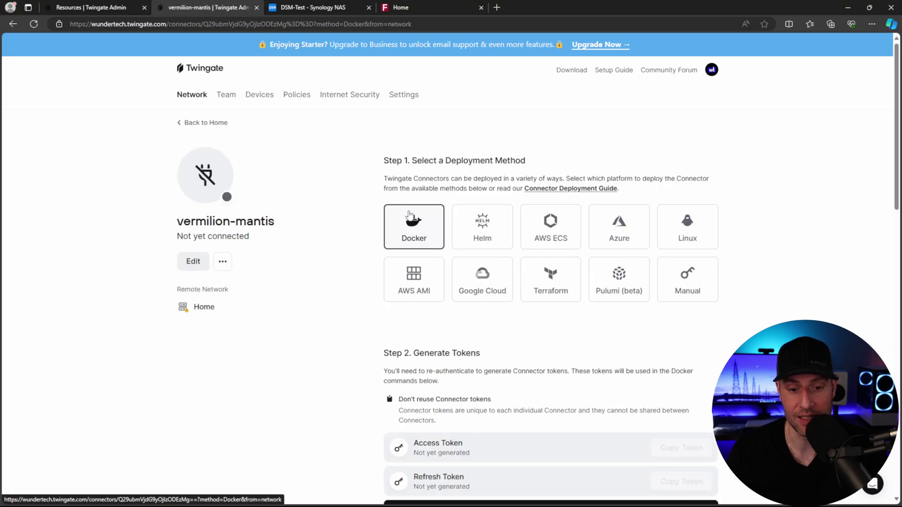
scroll(340, 296, down, 6)
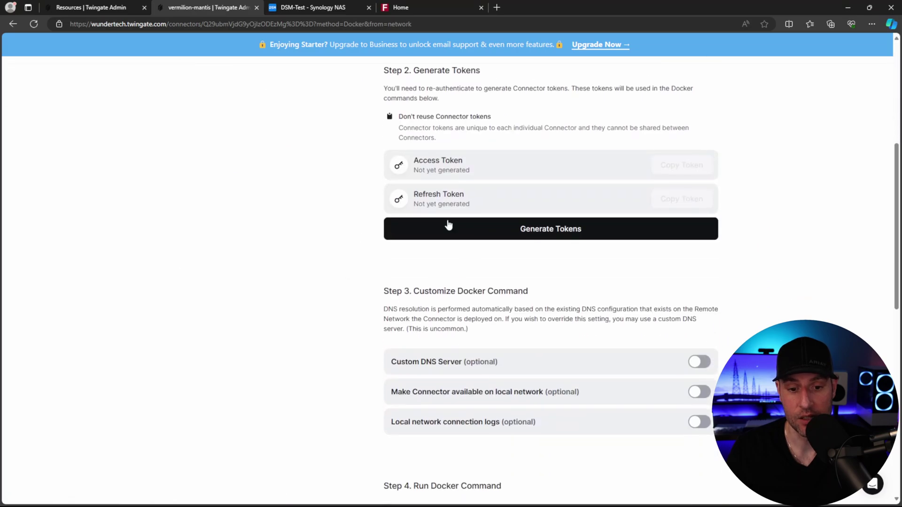
scroll(568, 239, up, 3)
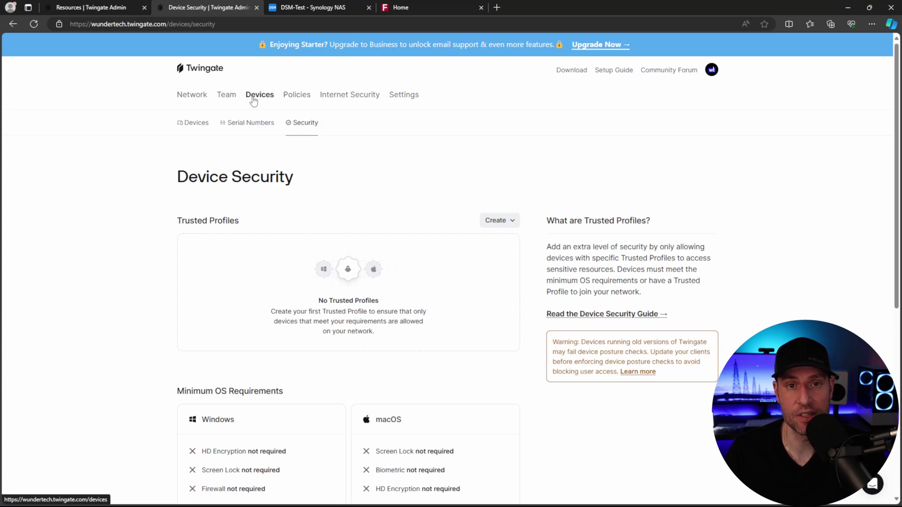
scroll(378, 217, down, 3)
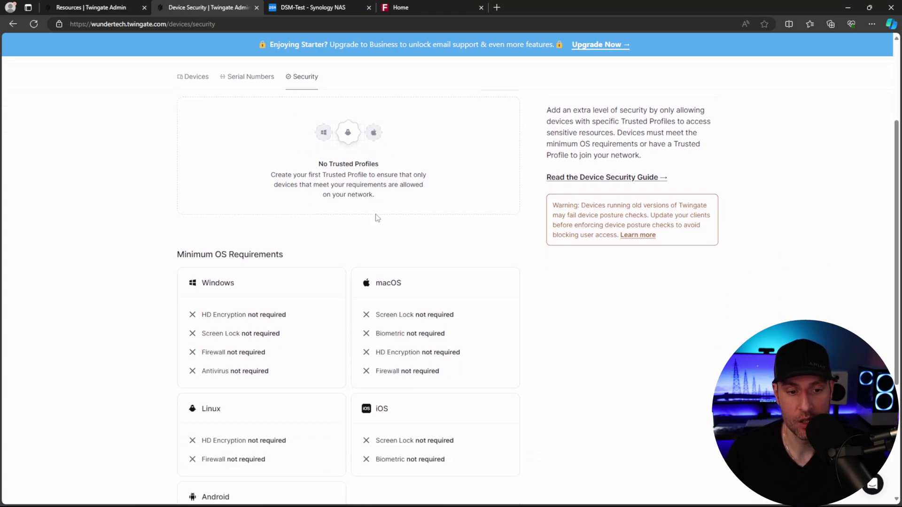
scroll(359, 179, down, 3)
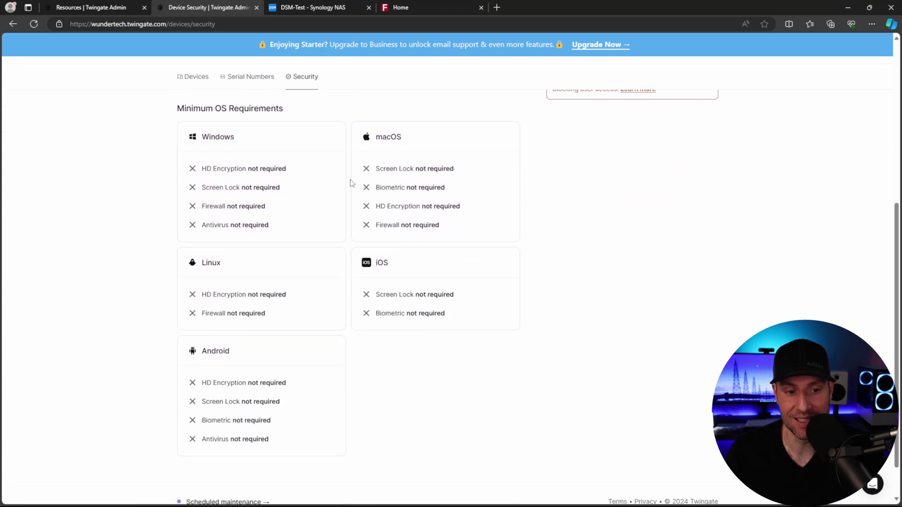
scroll(566, 259, up, 1)
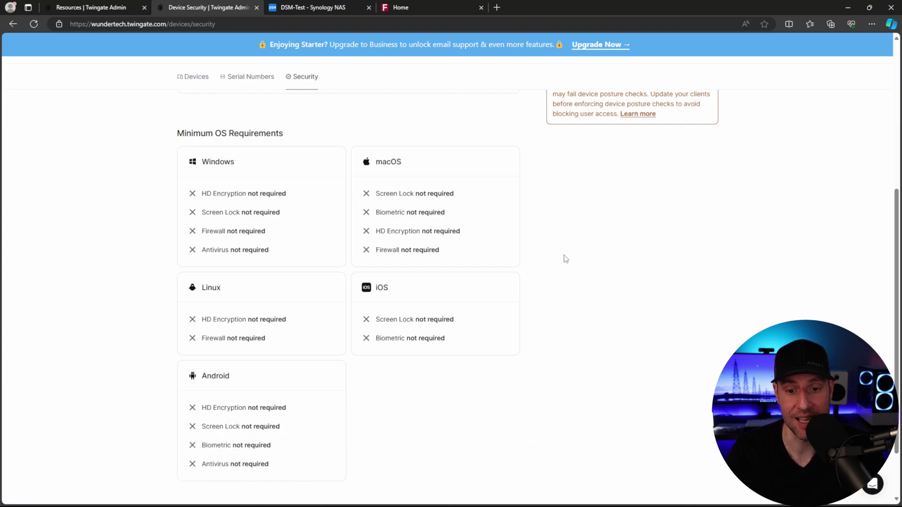
scroll(580, 256, down, 1)
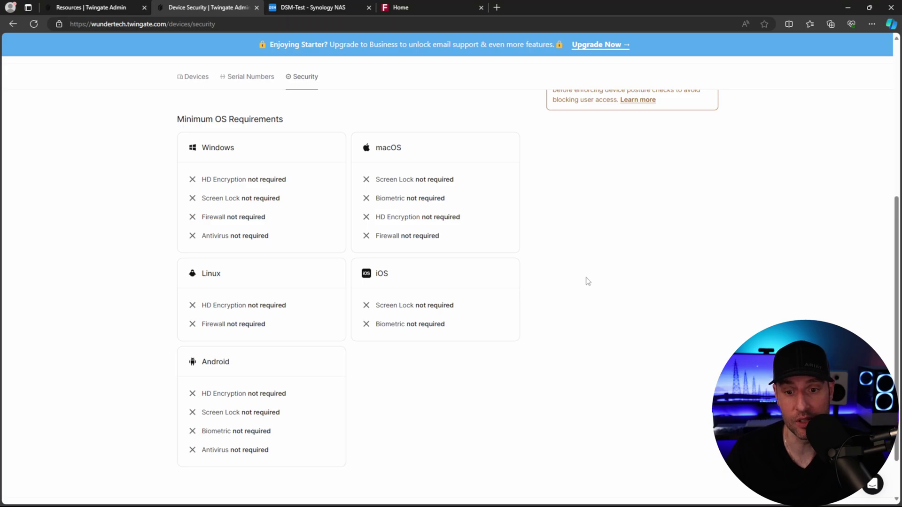
scroll(587, 281, up, 4)
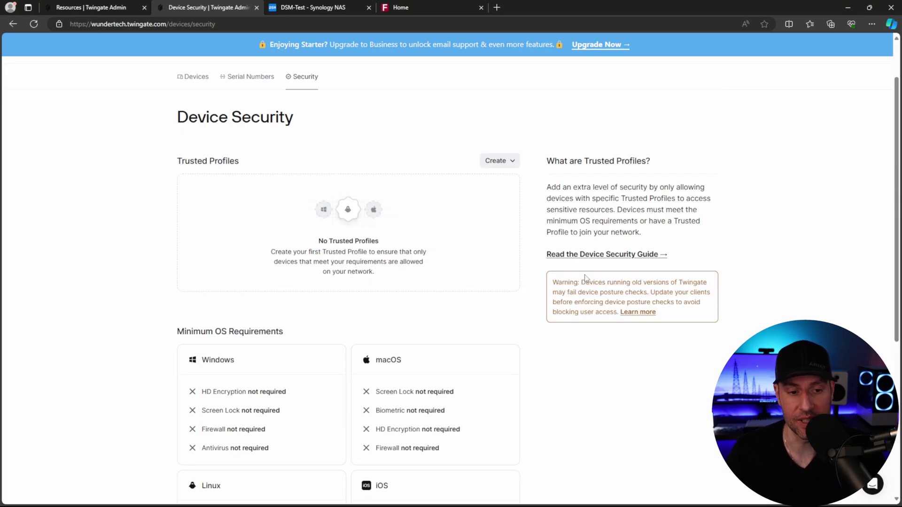